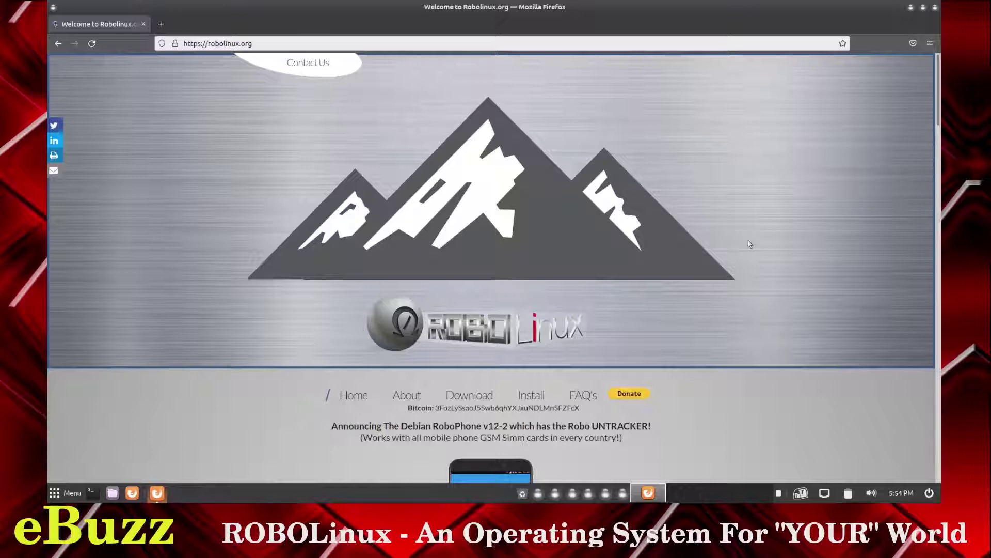
Scroll the Robolinux website and open its About page.
{"action": "scroll", "coordinate": [718, 280], "scroll_direction": "down", "scroll_amount": 12}
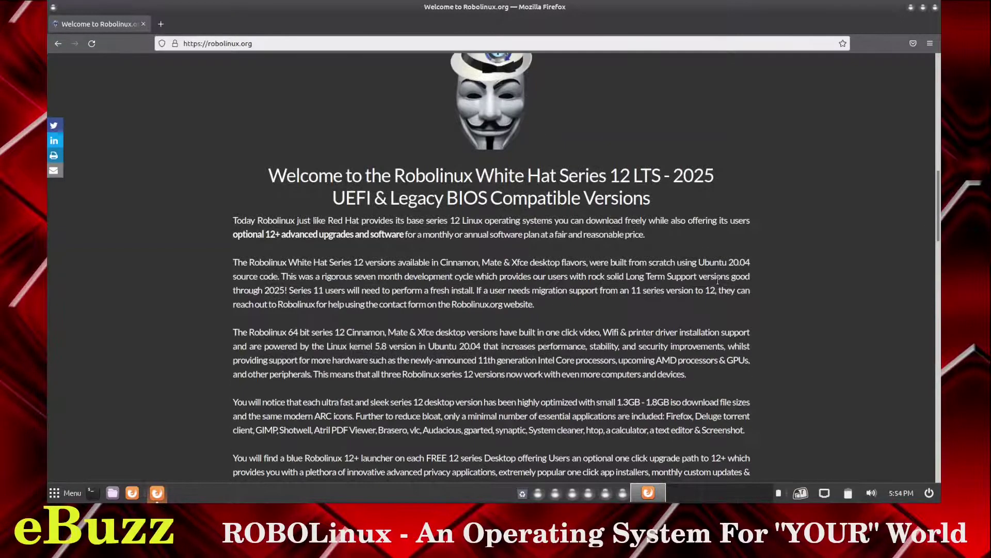
{"action": "scroll", "coordinate": [718, 281], "scroll_direction": "down", "scroll_amount": 7}
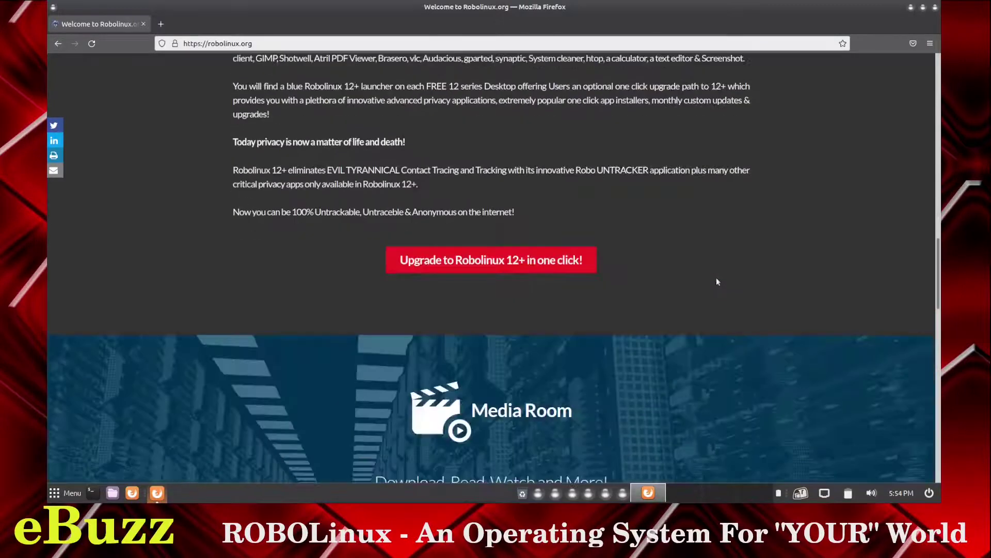
{"action": "scroll", "coordinate": [717, 282], "scroll_direction": "up", "scroll_amount": 20}
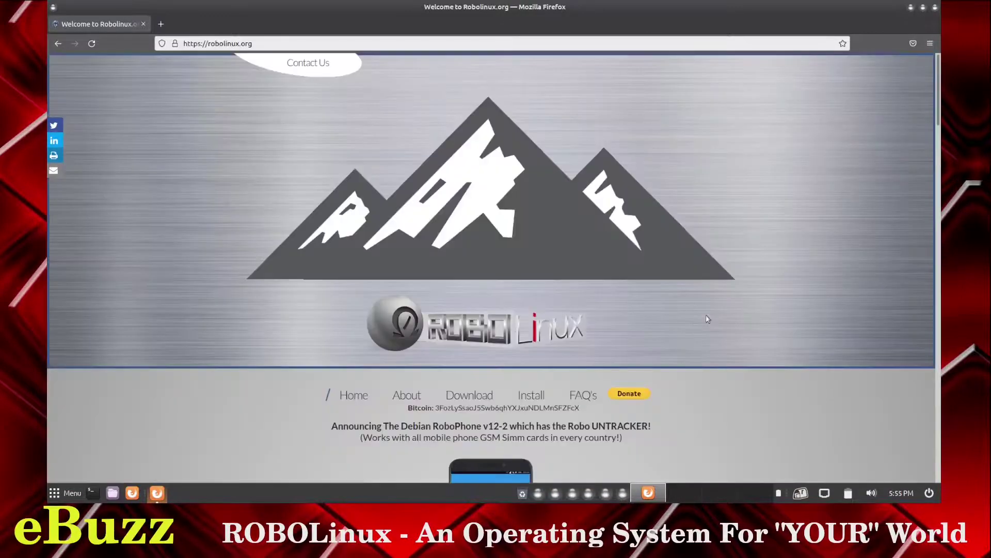
{"action": "left_click", "coordinate": [408, 396]}
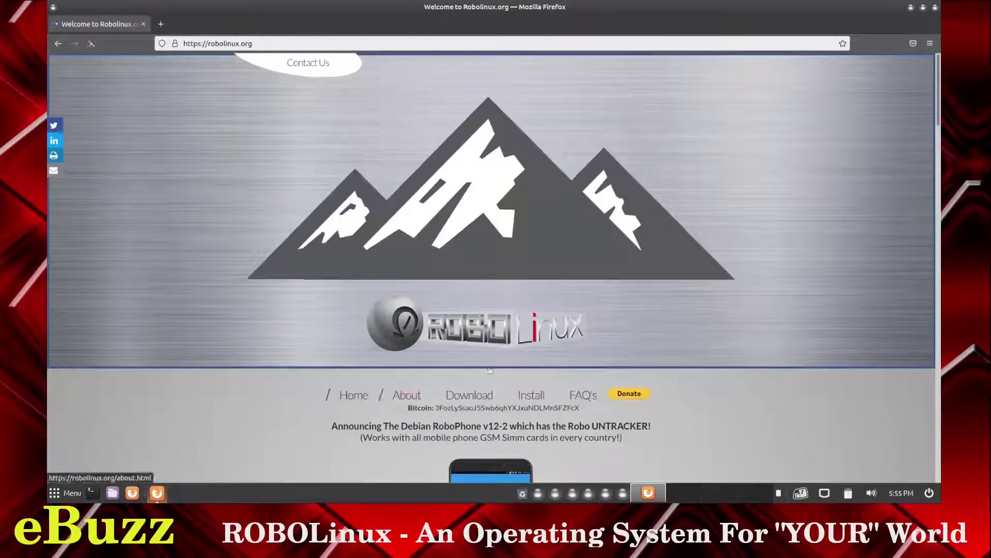
{"action": "scroll", "coordinate": [778, 255], "scroll_direction": "down", "scroll_amount": 5}
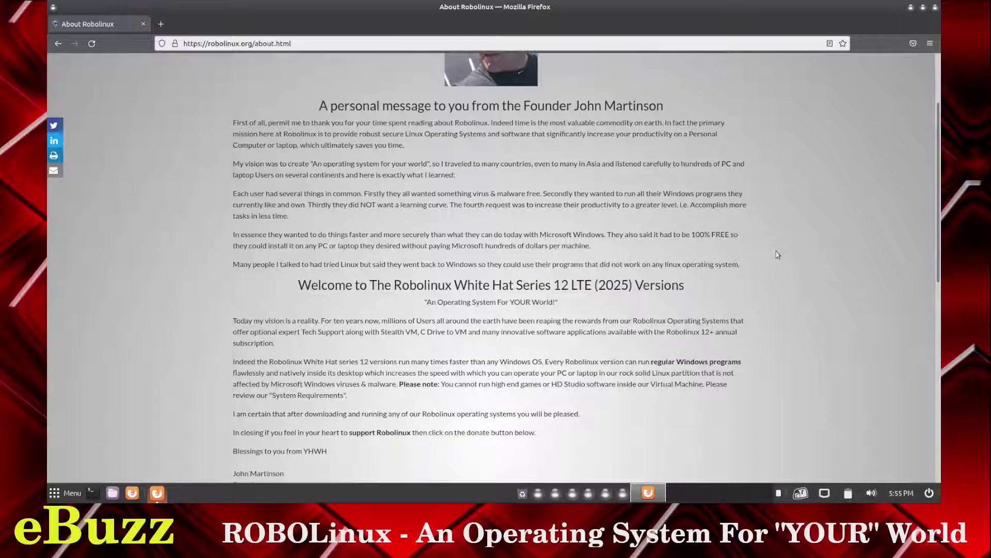
Finish reading the About page and close Firefox.
{"action": "scroll", "coordinate": [712, 252], "scroll_direction": "down", "scroll_amount": 3}
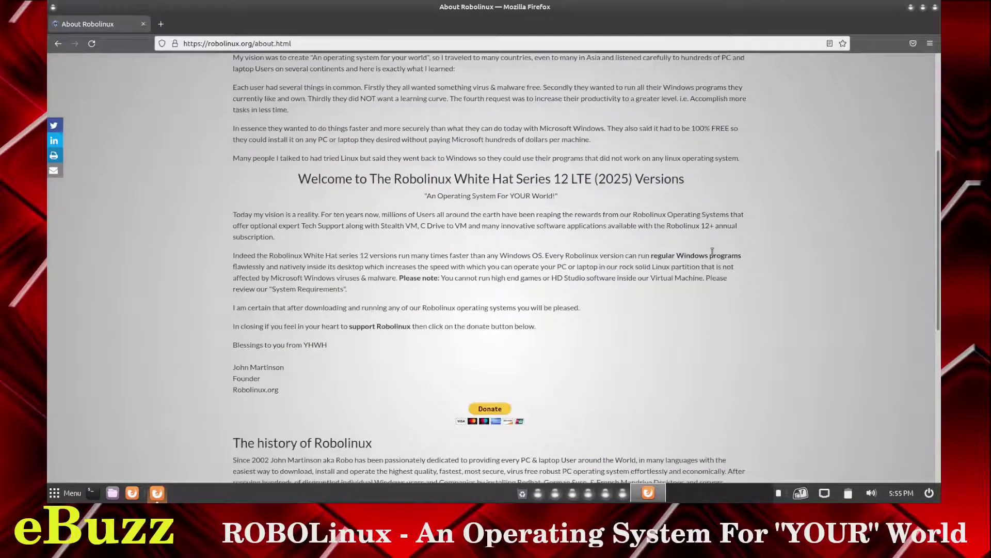
{"action": "scroll", "coordinate": [712, 252], "scroll_direction": "up", "scroll_amount": 6}
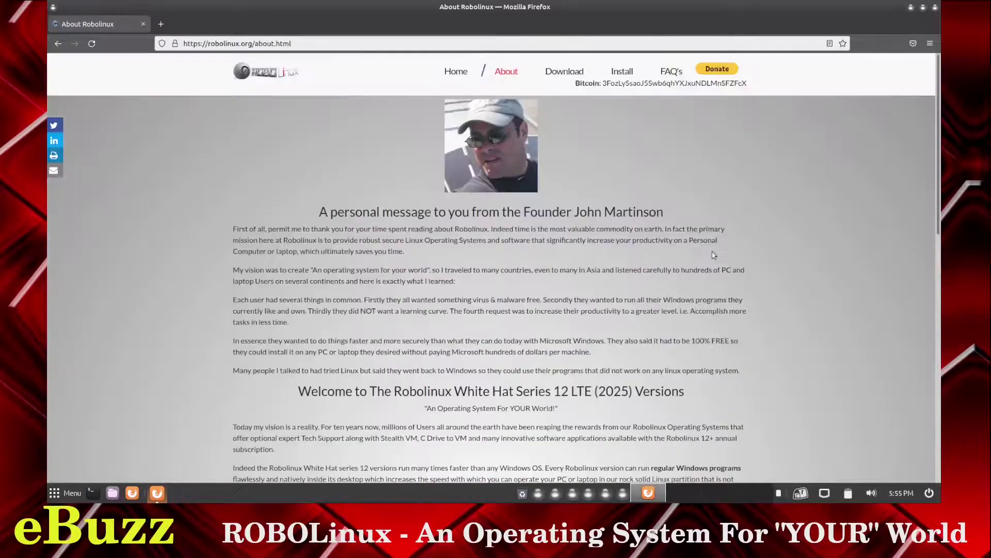
{"action": "left_click", "coordinate": [935, 7]}
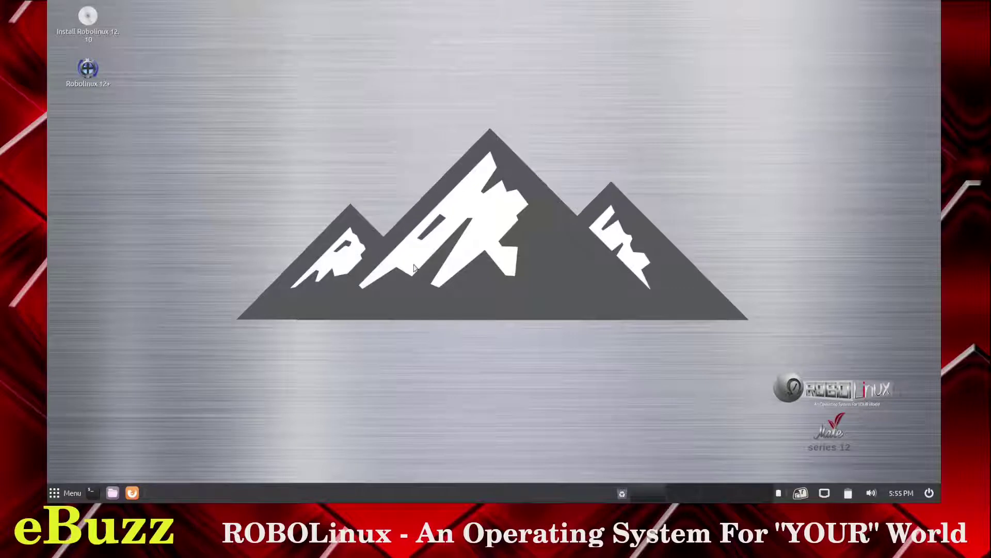
{"action": "left_click", "coordinate": [91, 493]}
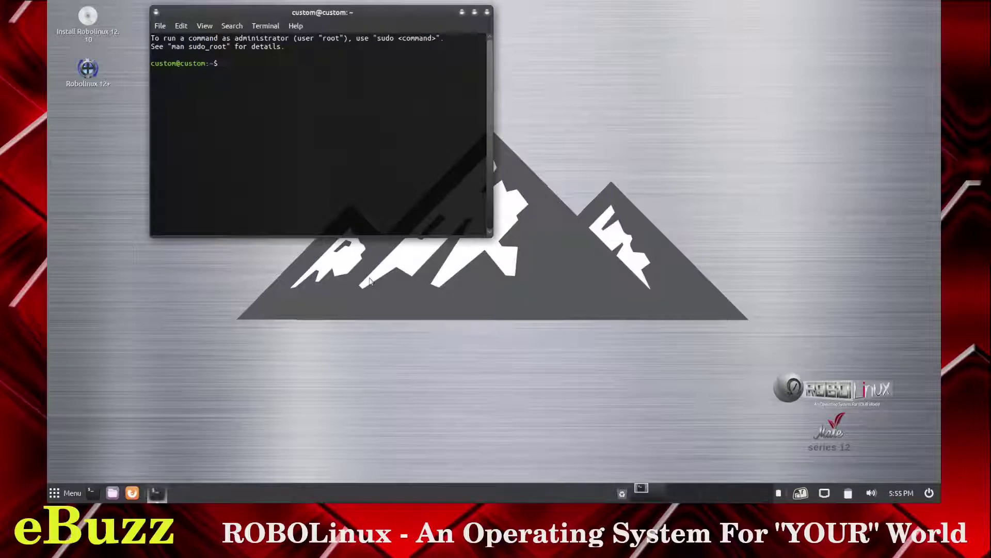
{"action": "type", "text": "htop"}
{"action": "key", "text": "Return"}
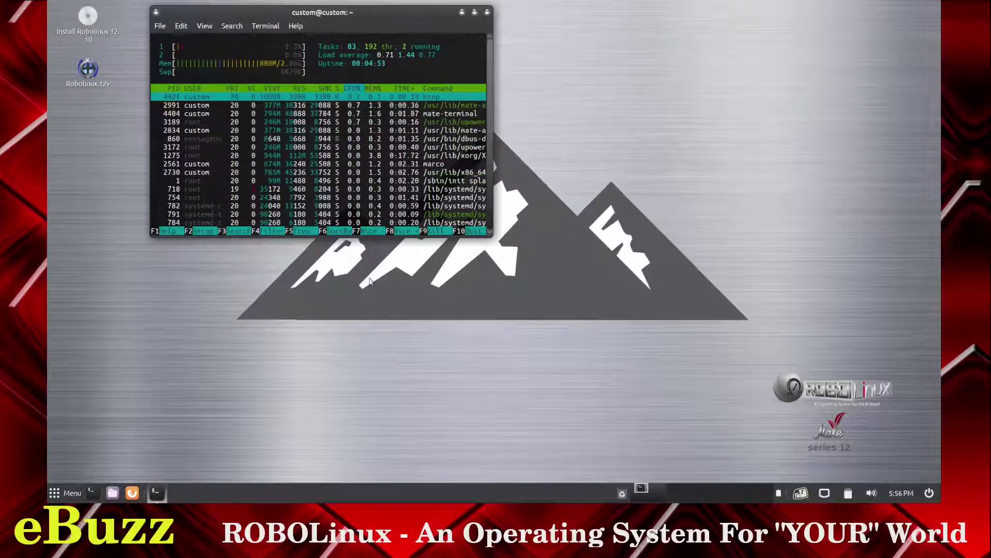
{"action": "left_click", "coordinate": [487, 14]}
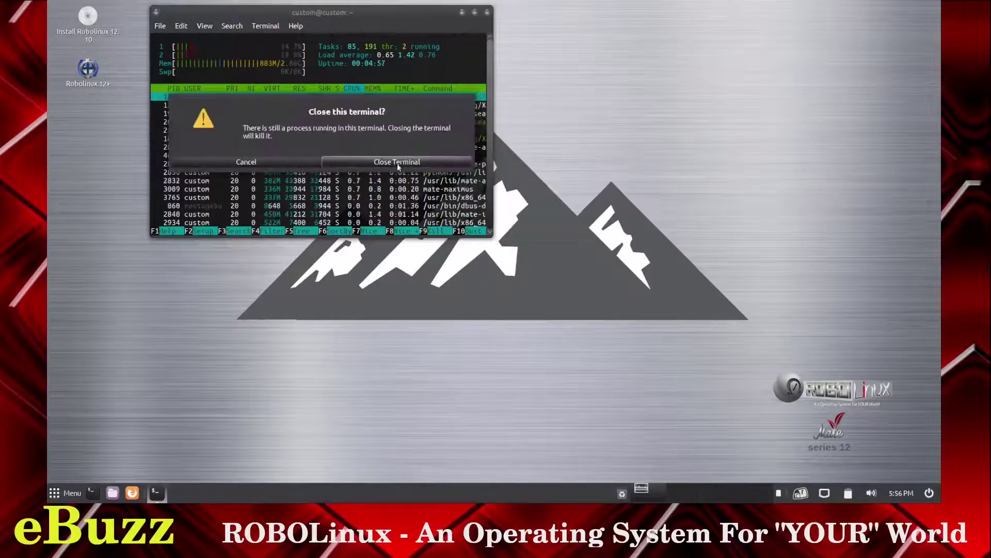
{"action": "left_click", "coordinate": [412, 166]}
{"action": "right_click", "coordinate": [355, 205]}
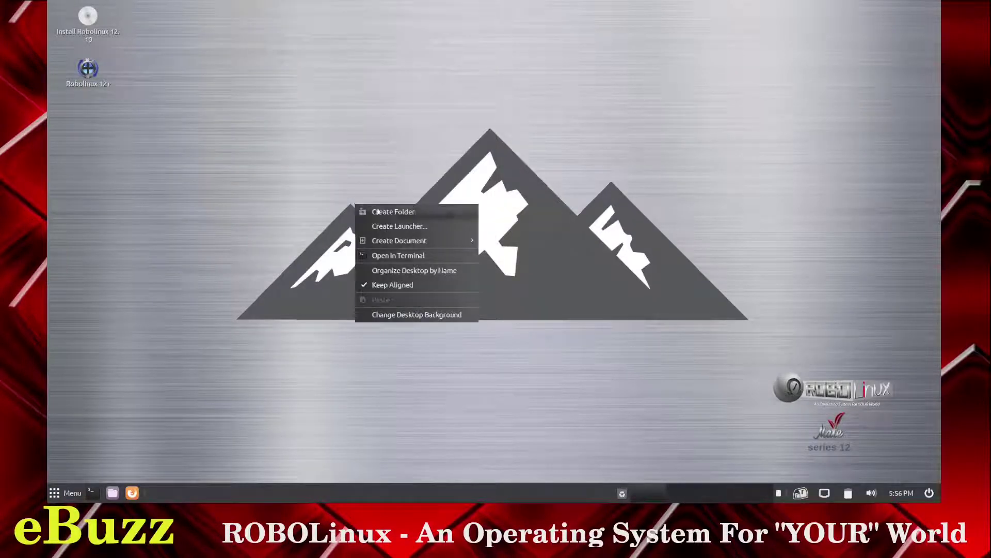
Pick the Mount Fuji lake thumbnail as the desktop background and close Appearance Preferences.
{"action": "left_click", "coordinate": [393, 316]}
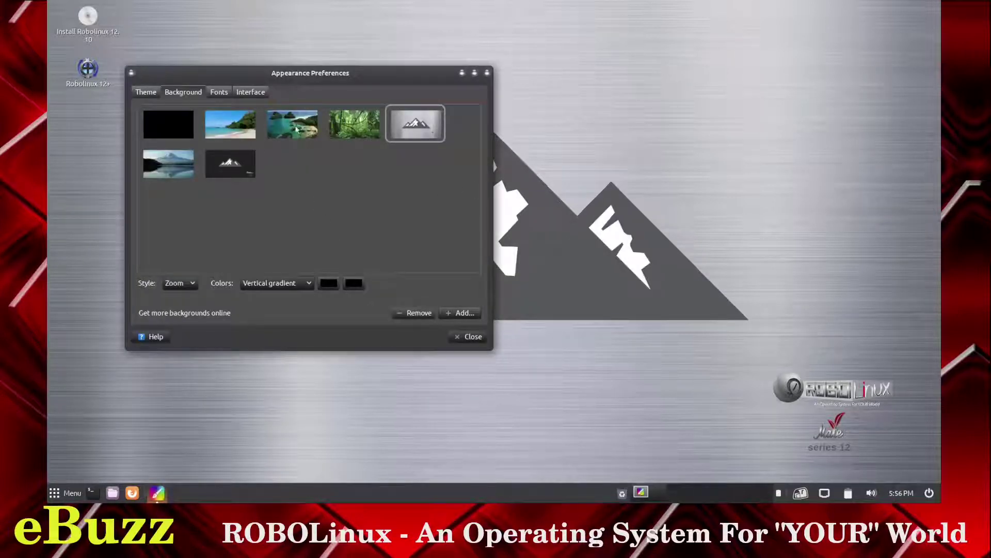
{"action": "left_click", "coordinate": [169, 163]}
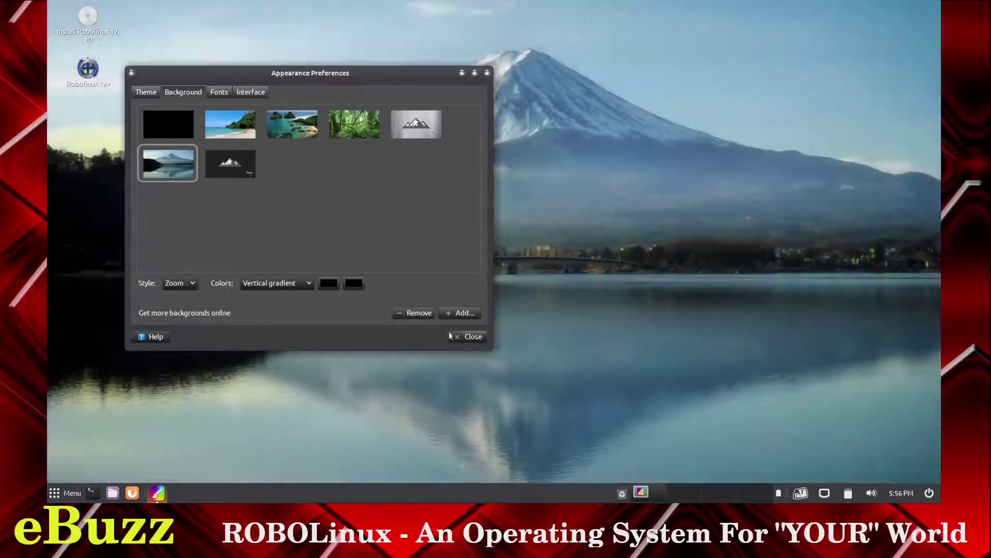
{"action": "left_click", "coordinate": [471, 336]}
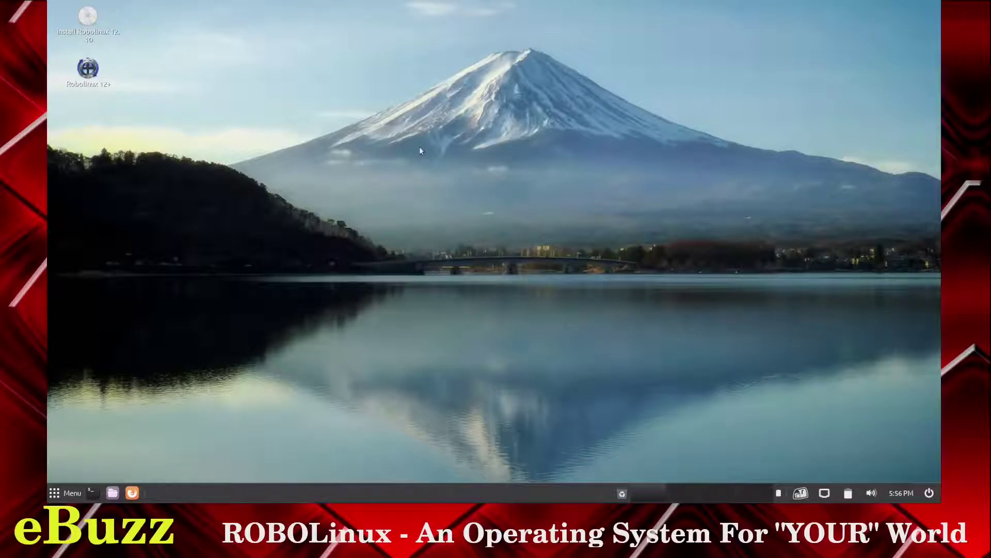
{"action": "key", "text": "super+e"}
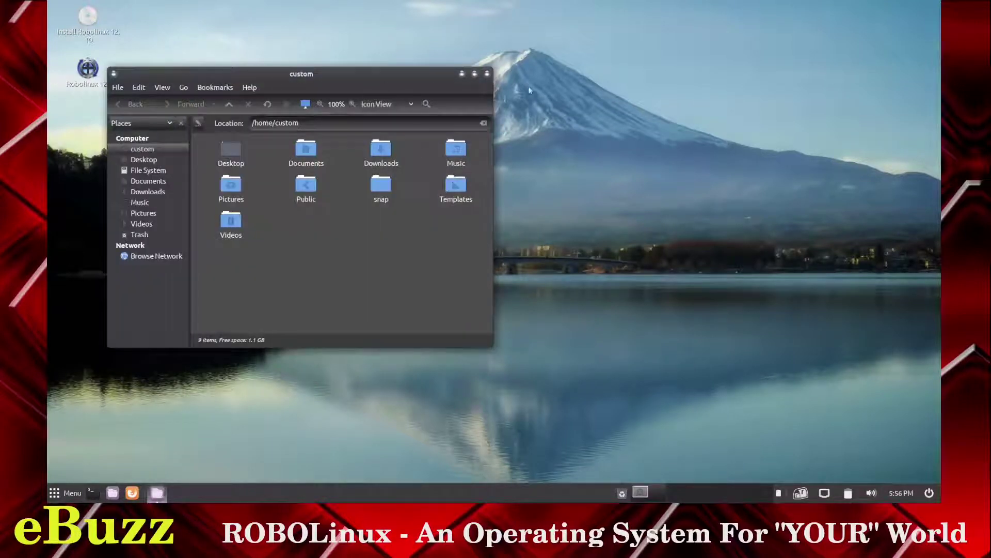
{"action": "left_click_drag", "start_coordinate": [404, 74], "coordinate": [589, 60]}
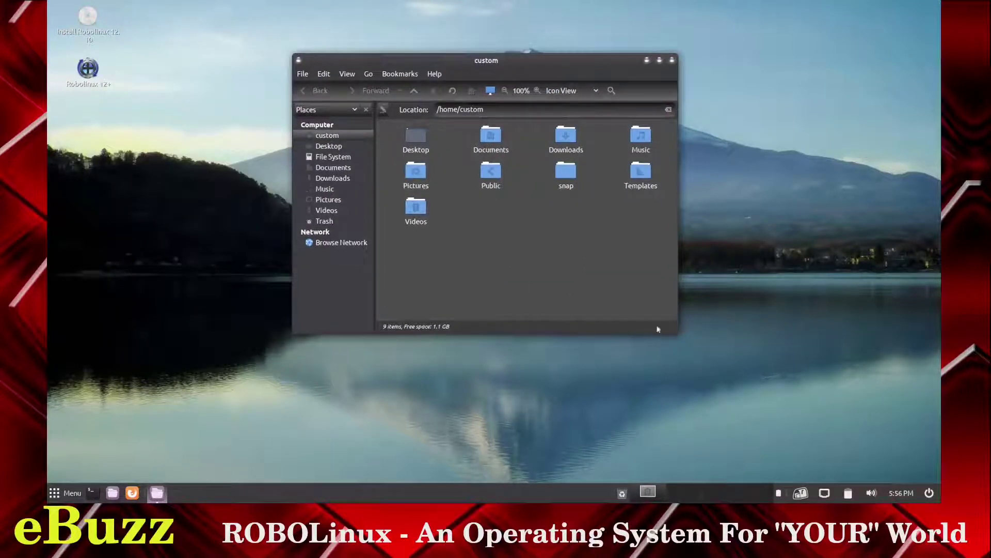
{"action": "left_click_drag", "start_coordinate": [677, 332], "coordinate": [707, 384]}
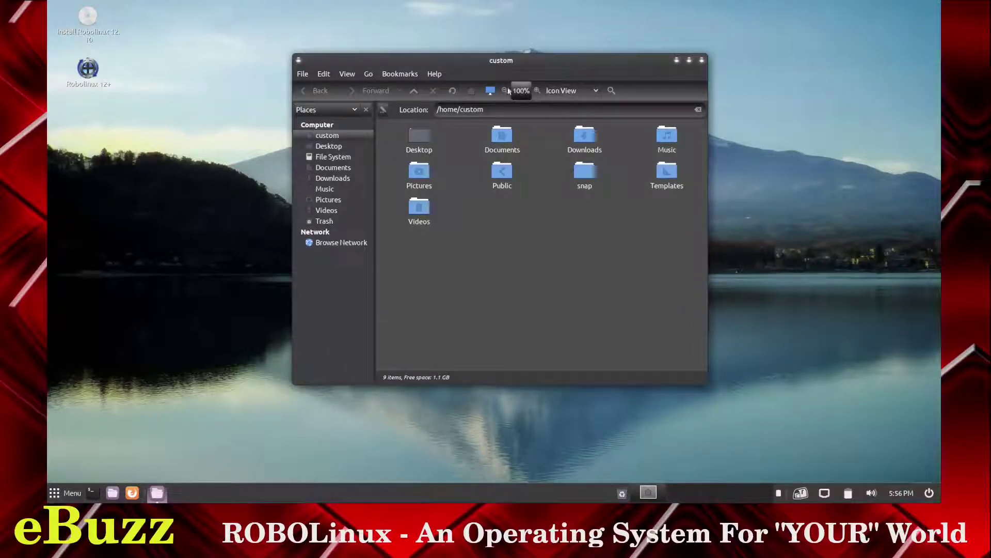
{"action": "left_click", "coordinate": [537, 91]}
{"action": "left_click", "coordinate": [537, 92]}
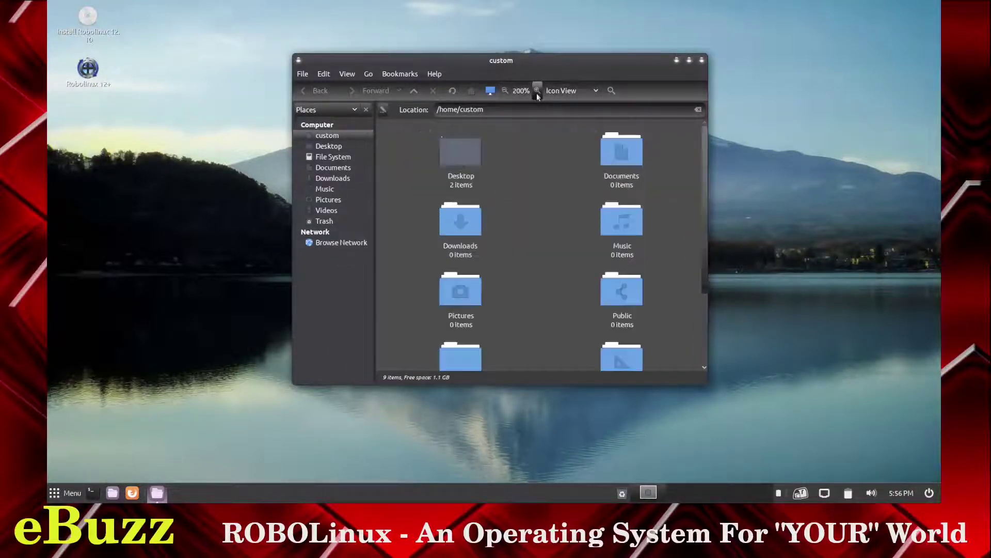
{"action": "left_click", "coordinate": [505, 92]}
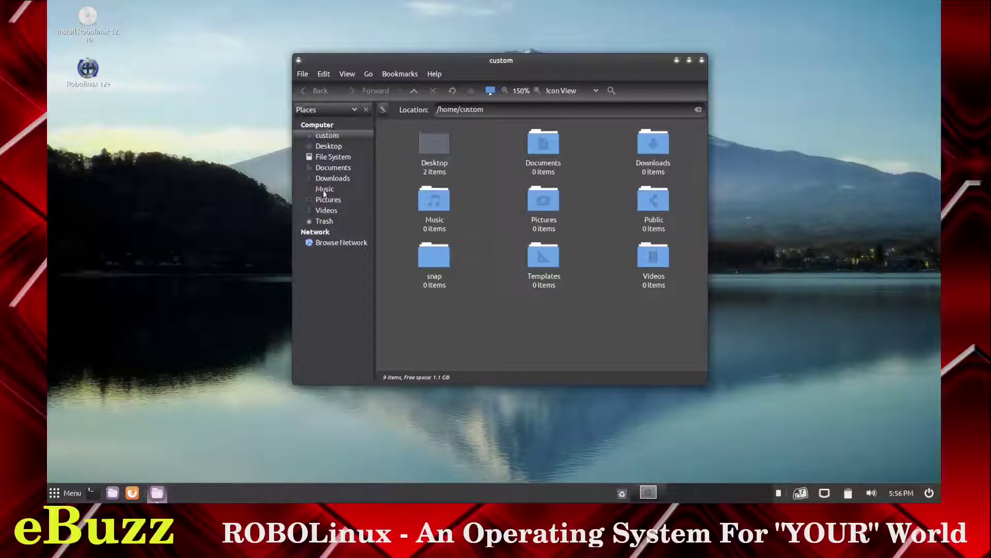
{"action": "left_click", "coordinate": [327, 146]}
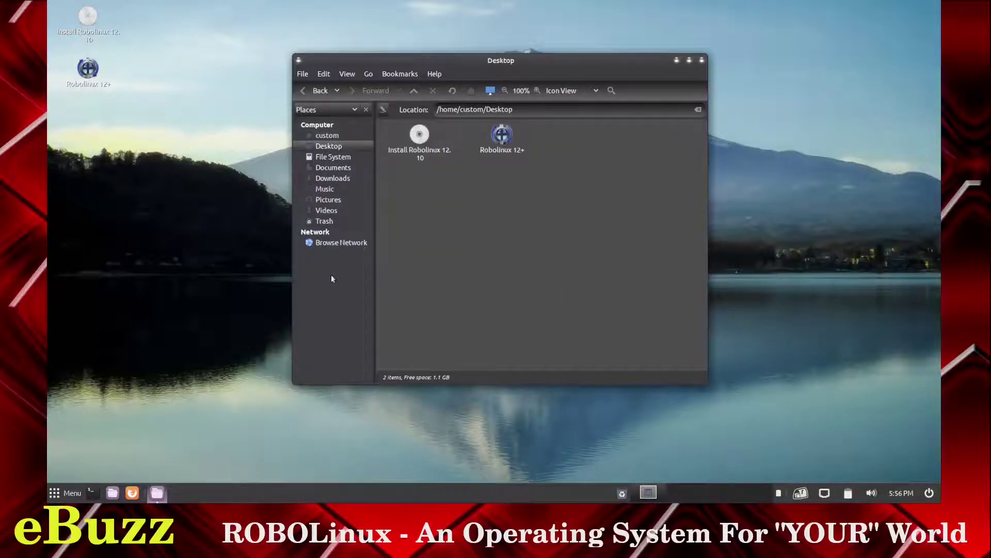
{"action": "left_click", "coordinate": [330, 135]}
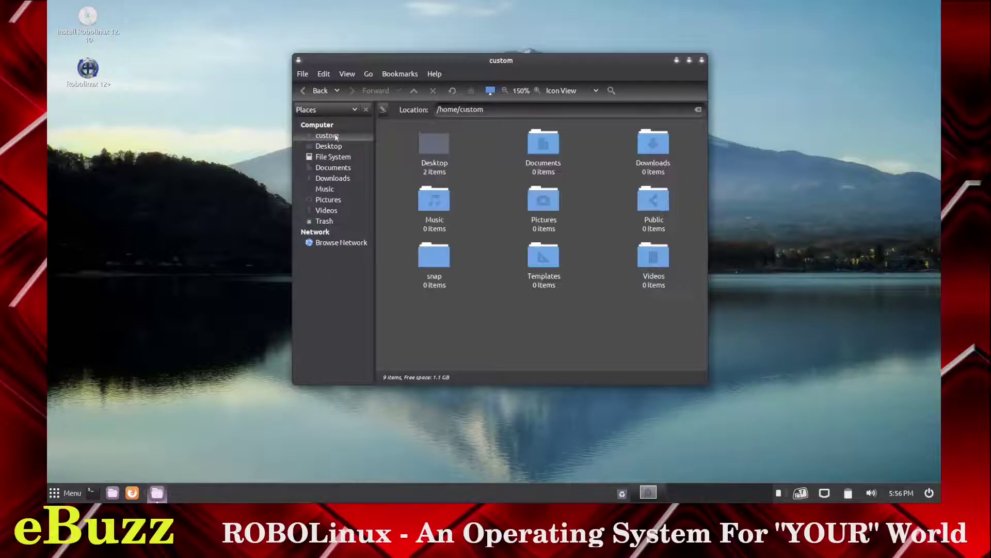
{"action": "left_click", "coordinate": [701, 61]}
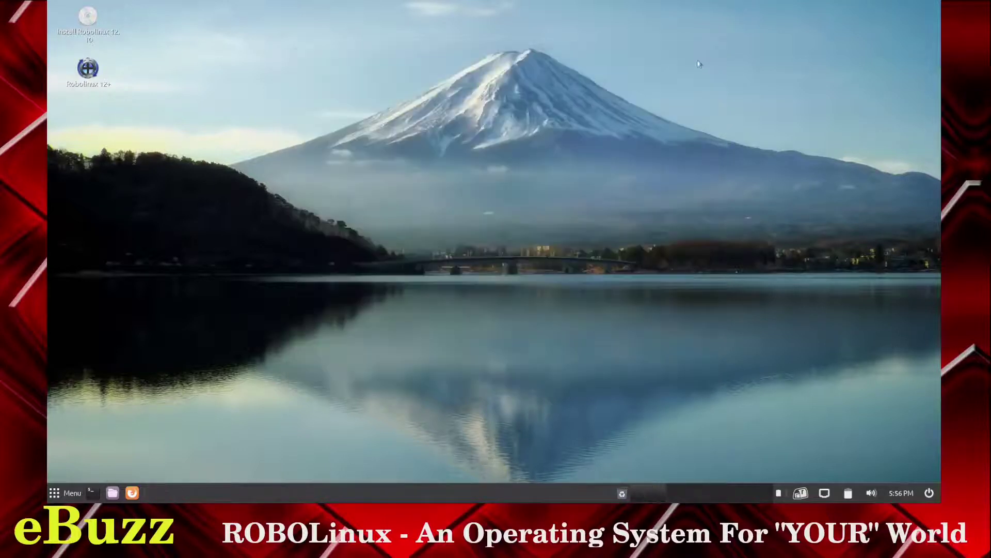
Launch Software & Updates from the menu's Administration category.
{"action": "left_click", "coordinate": [59, 494]}
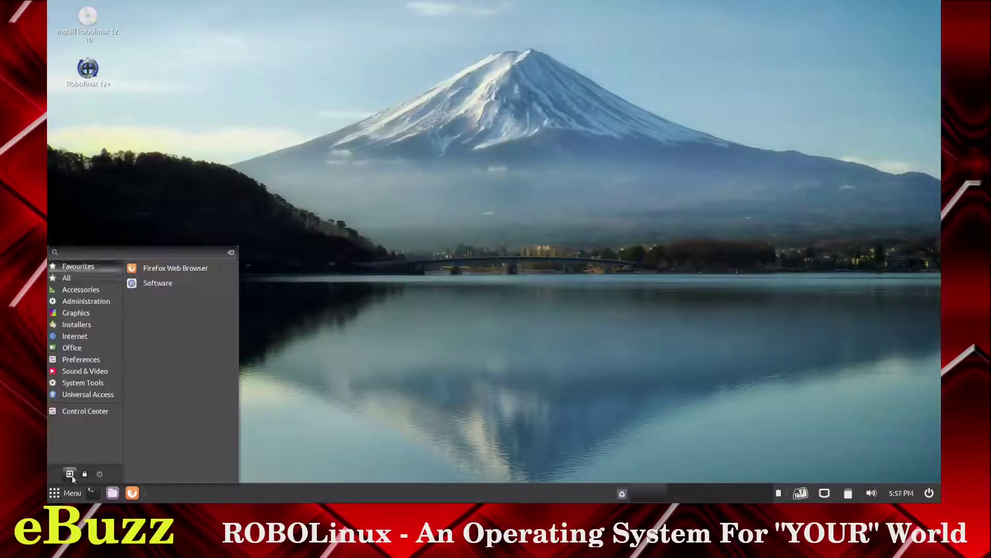
{"action": "mouse_move", "coordinate": [77, 291]}
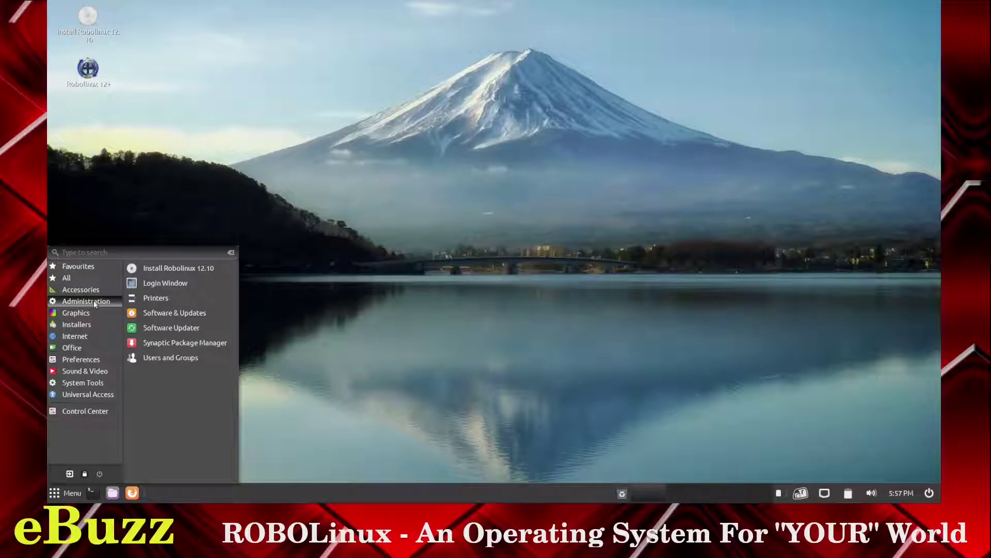
{"action": "left_click", "coordinate": [155, 313]}
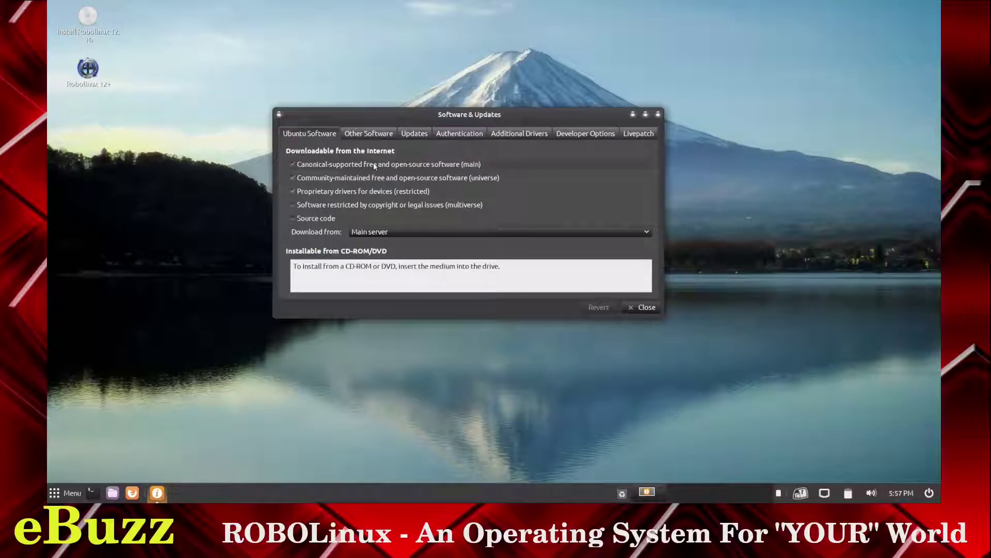
View the Other Software, Updates and Additional Drivers tabs of Software & Updates.
{"action": "left_click", "coordinate": [369, 135]}
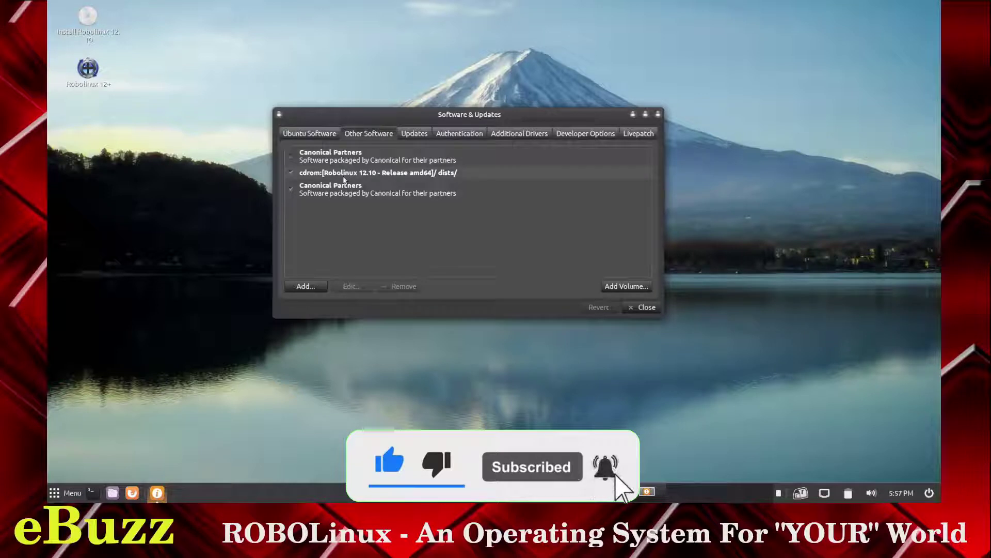
{"action": "left_click", "coordinate": [418, 135]}
{"action": "left_click", "coordinate": [460, 133]}
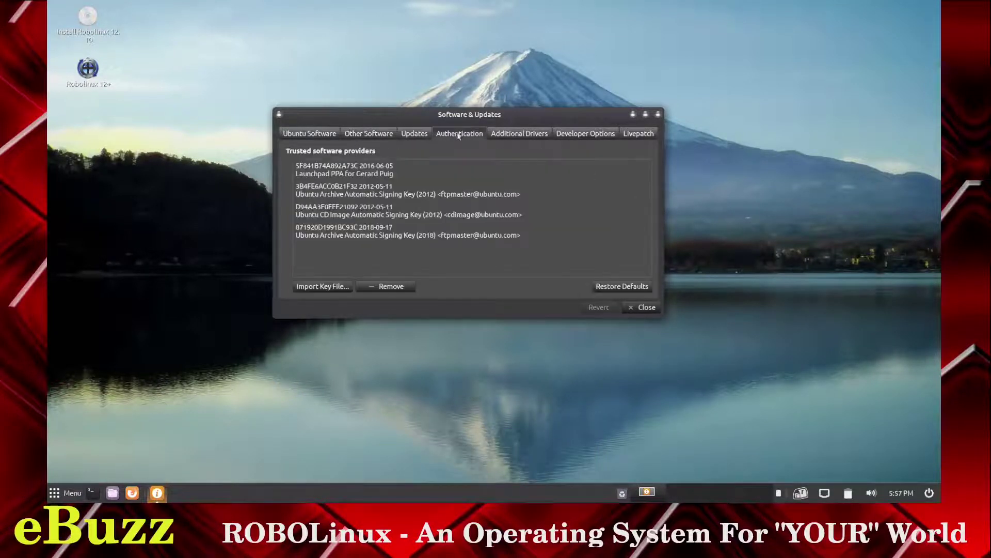
{"action": "left_click", "coordinate": [516, 134]}
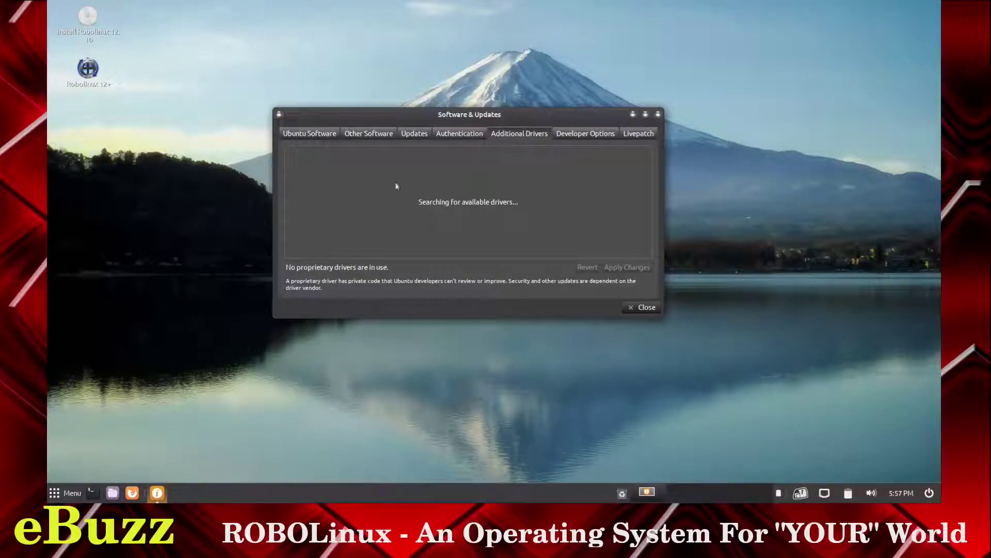
Check the Developer Options and Livepatch tabs, then close Software & Updates.
{"action": "left_click", "coordinate": [581, 135]}
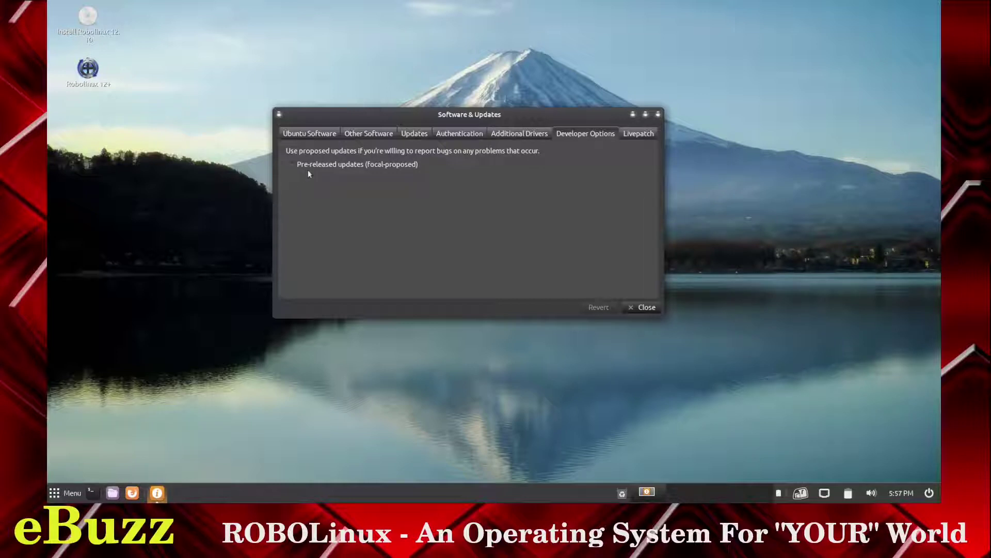
{"action": "left_click", "coordinate": [641, 135]}
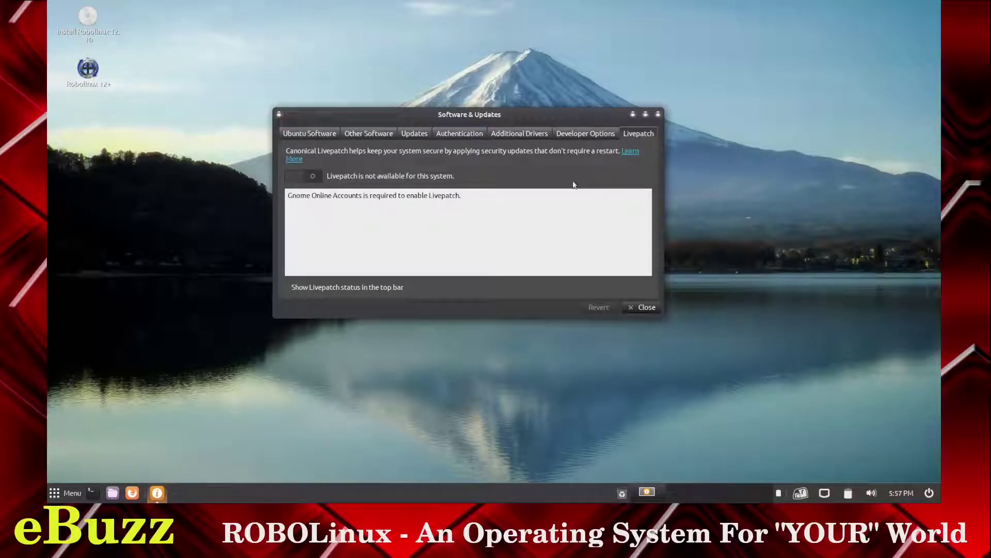
{"action": "left_click", "coordinate": [658, 114]}
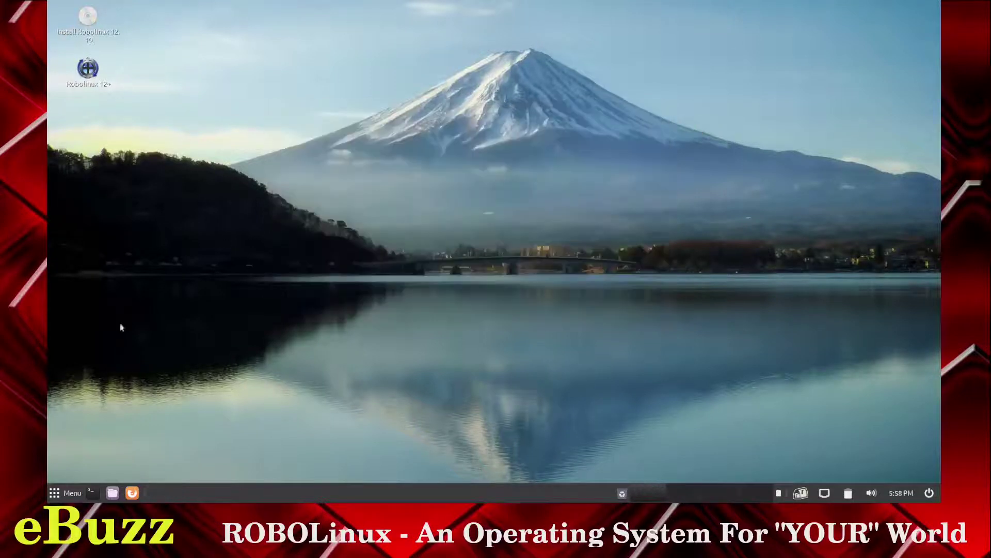
Browse the menu's Graphics category, then show the Internet applications list.
{"action": "left_click", "coordinate": [51, 494]}
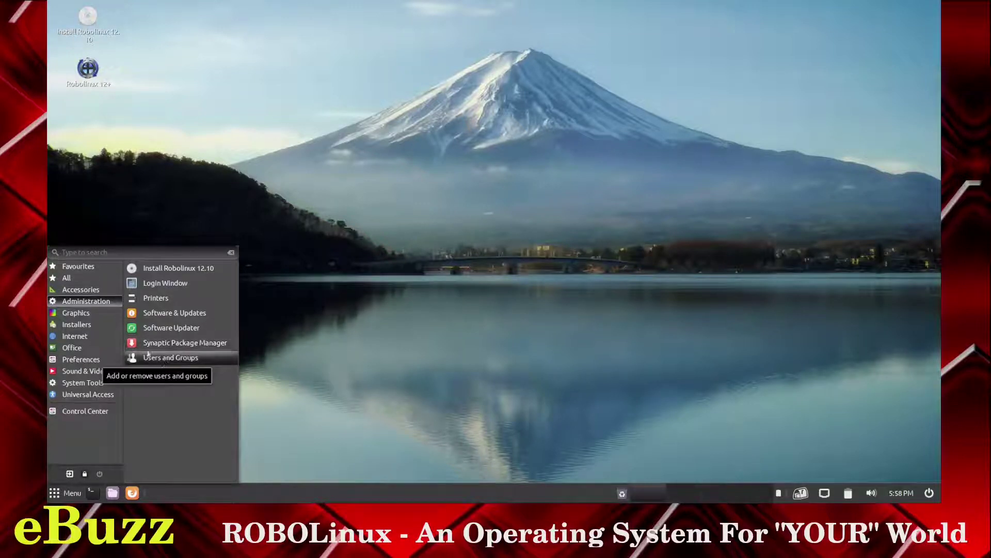
{"action": "left_click", "coordinate": [77, 313]}
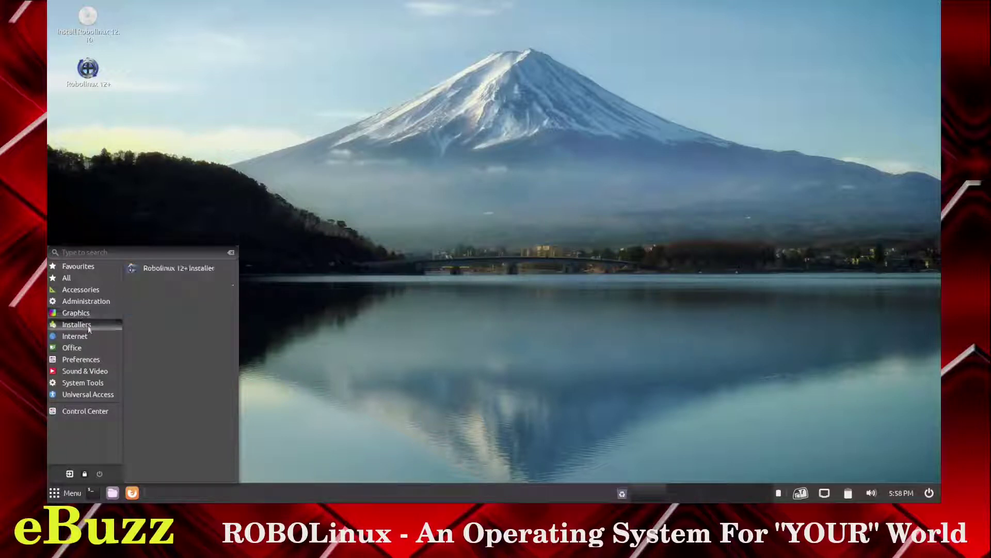
{"action": "mouse_move", "coordinate": [86, 337]}
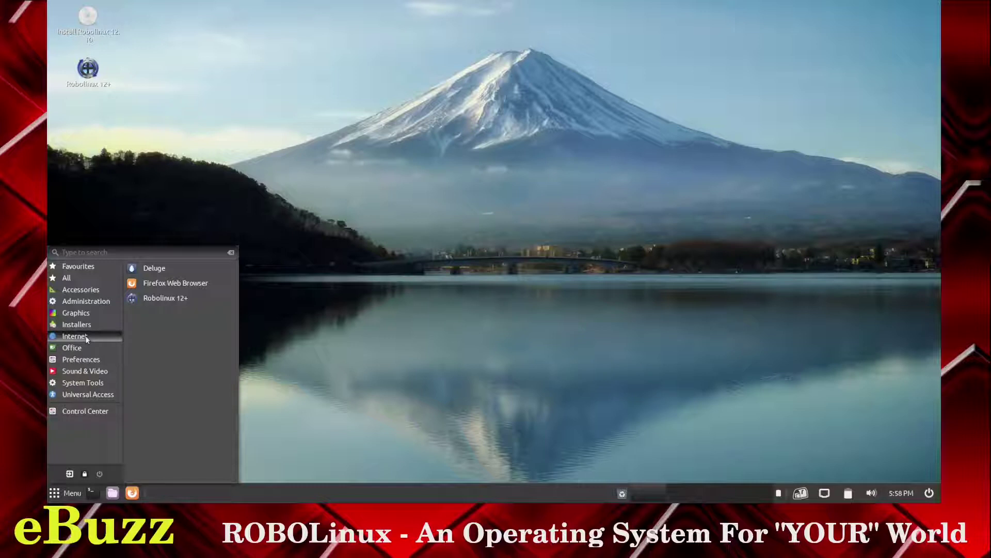
Open Robolinux 12+ from Internet, scroll its robolinux.org page, and close Firefox.
{"action": "left_click", "coordinate": [155, 298]}
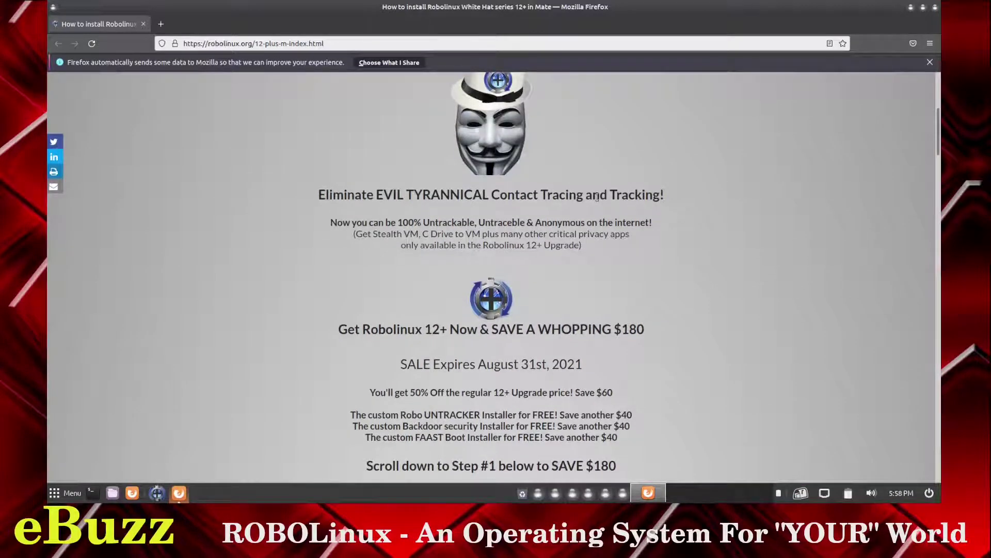
{"action": "scroll", "coordinate": [597, 197], "scroll_direction": "down", "scroll_amount": 3}
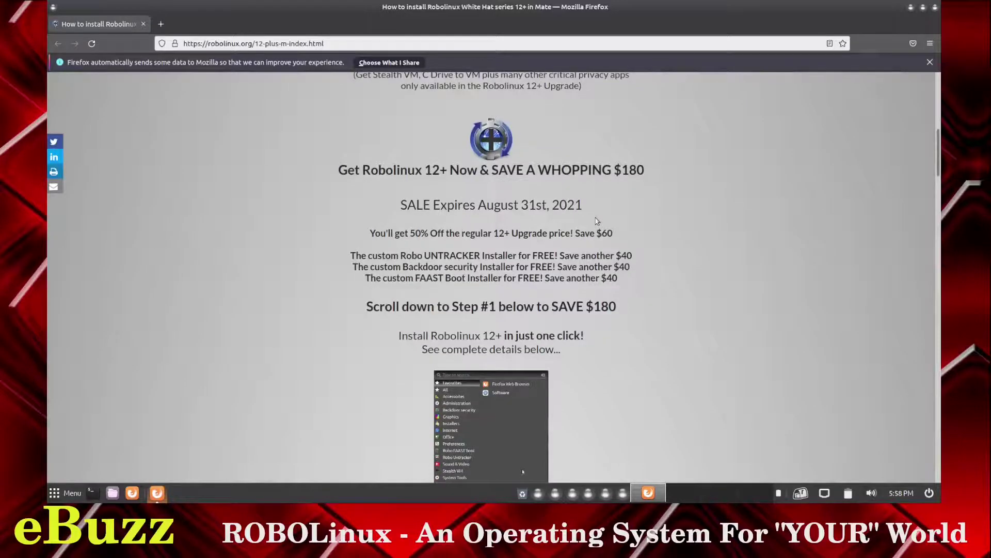
{"action": "scroll", "coordinate": [597, 221], "scroll_direction": "down", "scroll_amount": 9}
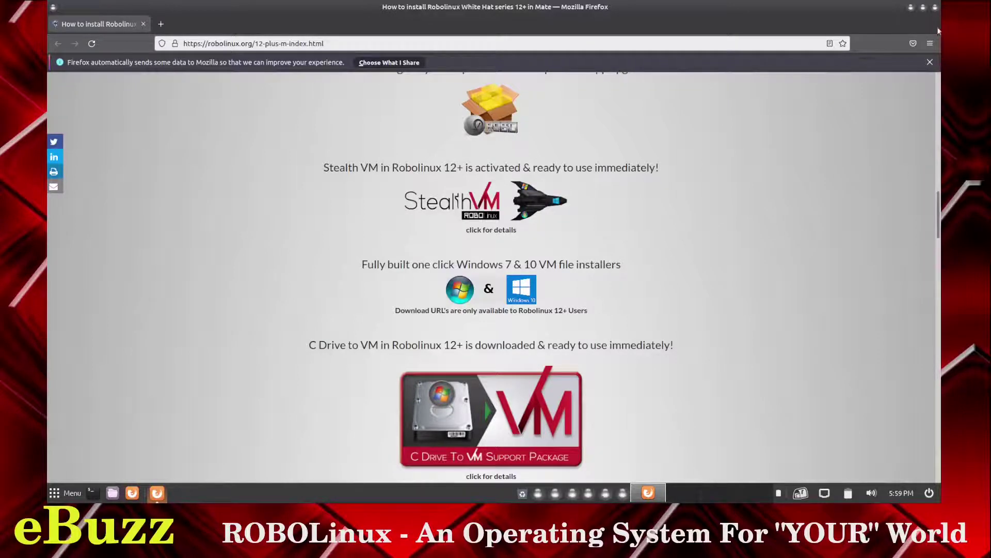
{"action": "left_click", "coordinate": [936, 7]}
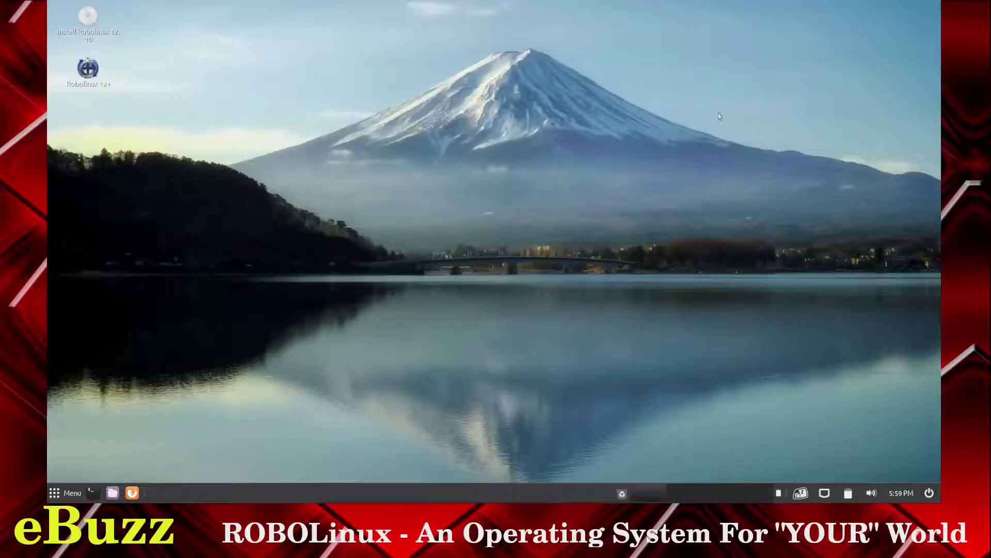
Open Appearance from the Preferences menu and apply the BlackMATE theme.
{"action": "left_click", "coordinate": [55, 493]}
{"action": "mouse_move", "coordinate": [81, 348]}
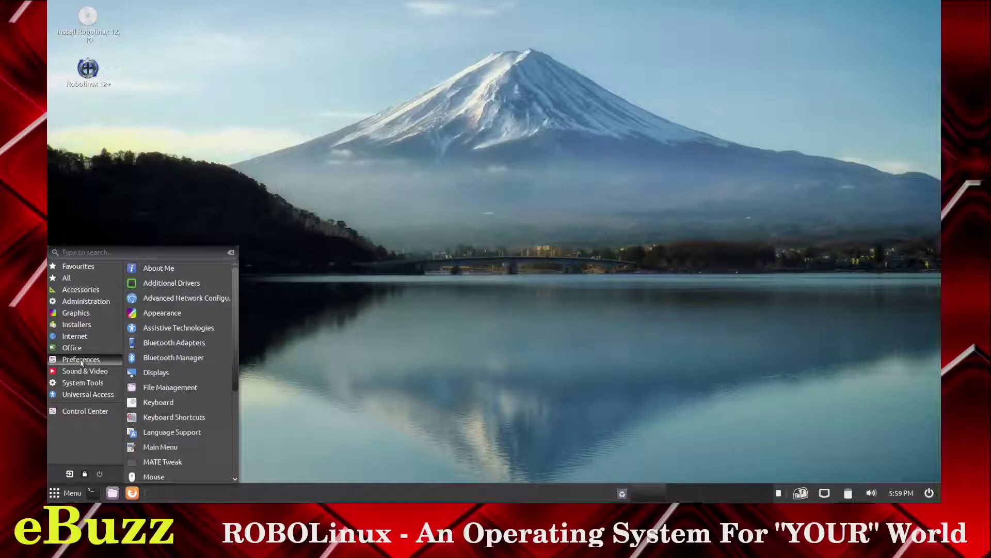
{"action": "left_click", "coordinate": [169, 313]}
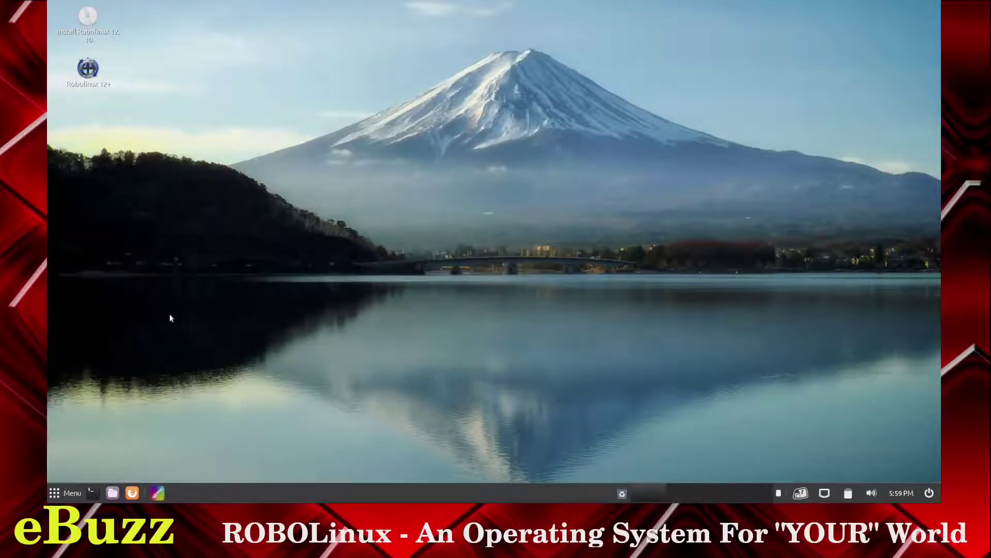
{"action": "left_click_drag", "start_coordinate": [427, 81], "coordinate": [531, 71]}
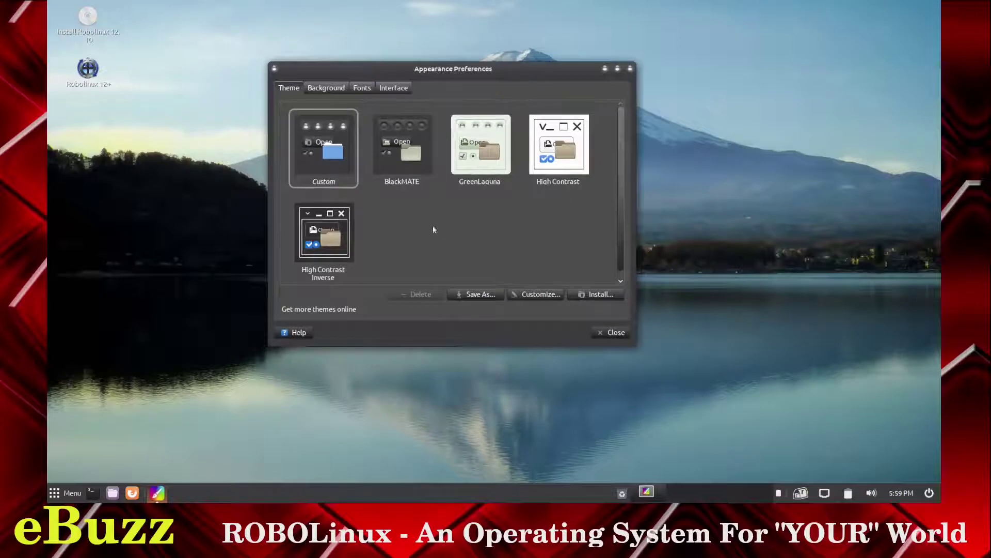
{"action": "left_click", "coordinate": [409, 133]}
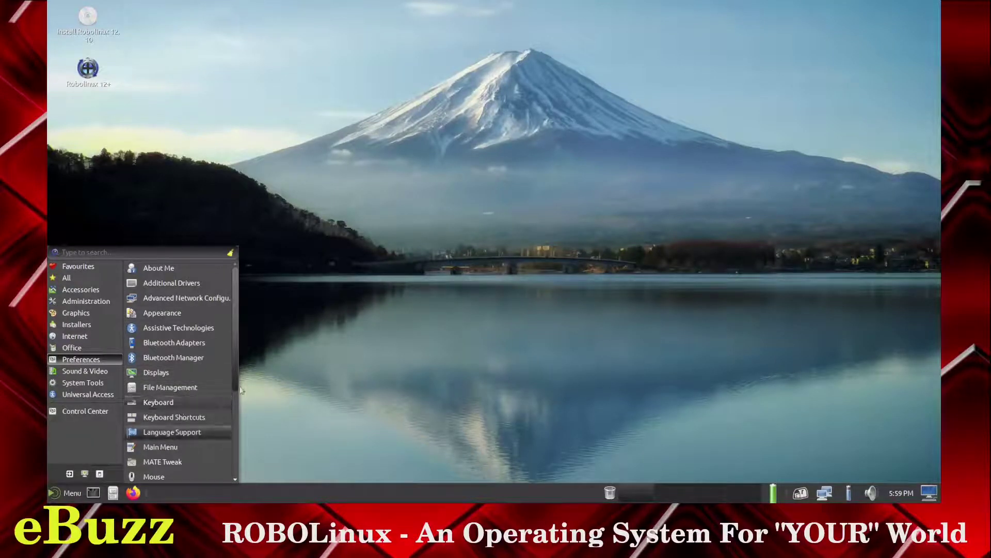
{"action": "scroll", "coordinate": [235, 393], "scroll_direction": "down", "scroll_amount": 4}
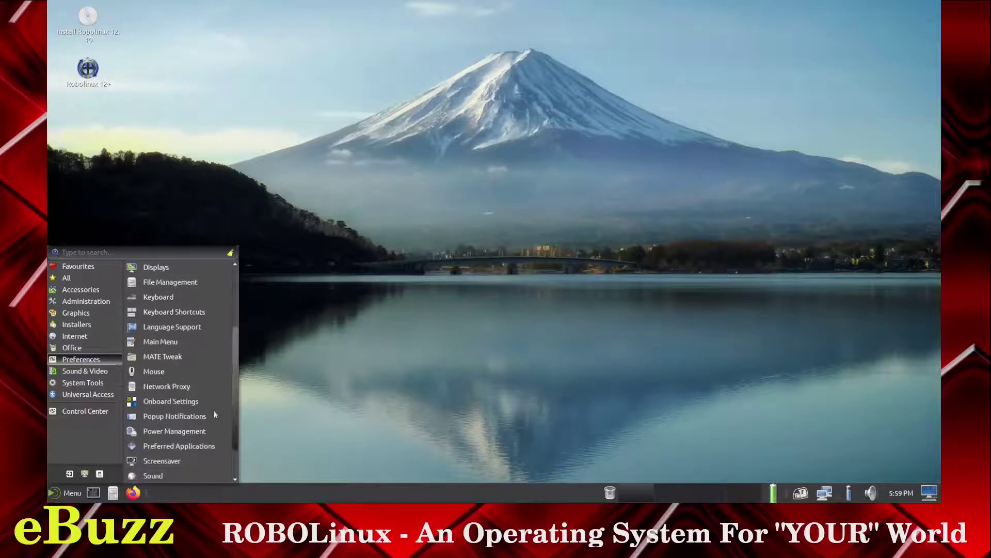
In MATE Tweak, uncheck Show Desktop Icons, view the Panel settings, and close it.
{"action": "left_click", "coordinate": [162, 356]}
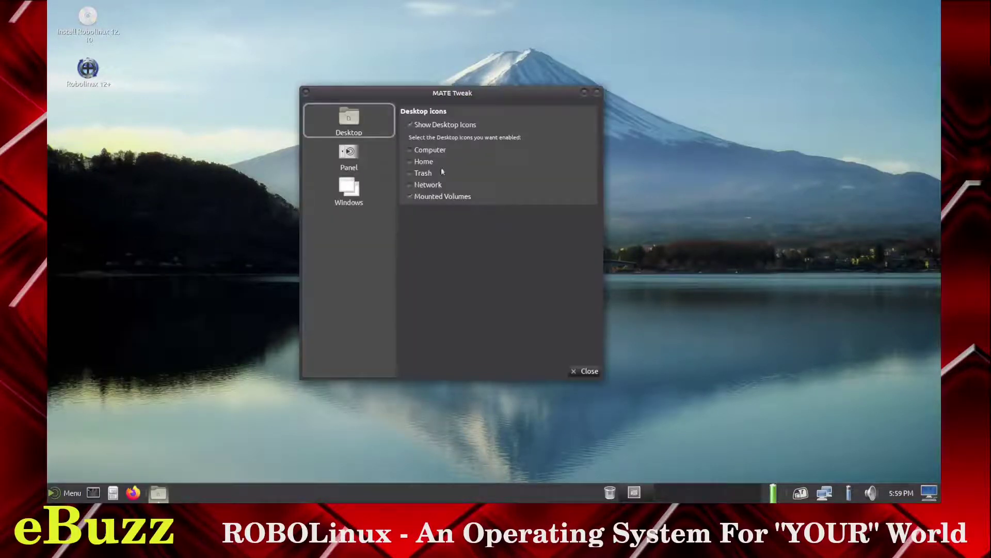
{"action": "left_click", "coordinate": [411, 125]}
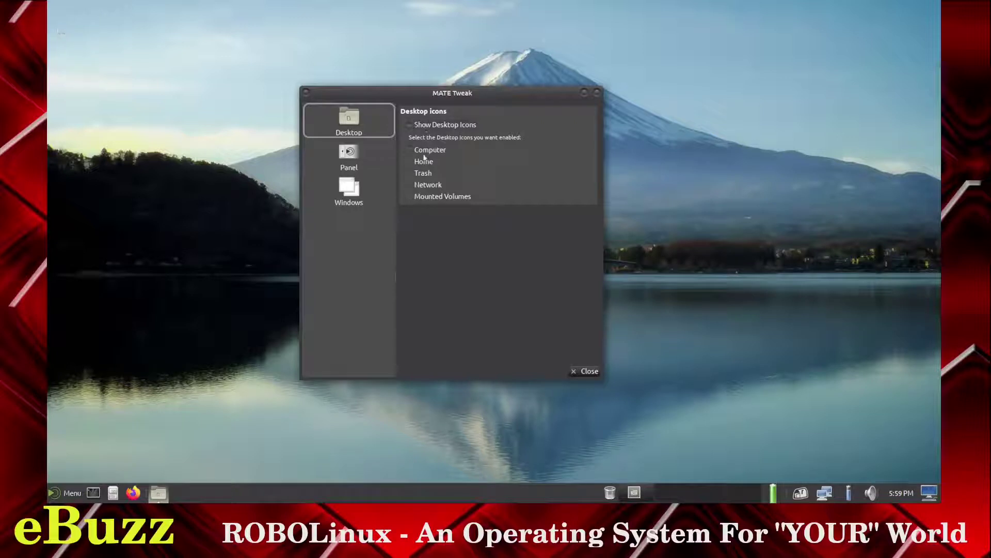
{"action": "left_click", "coordinate": [354, 158]}
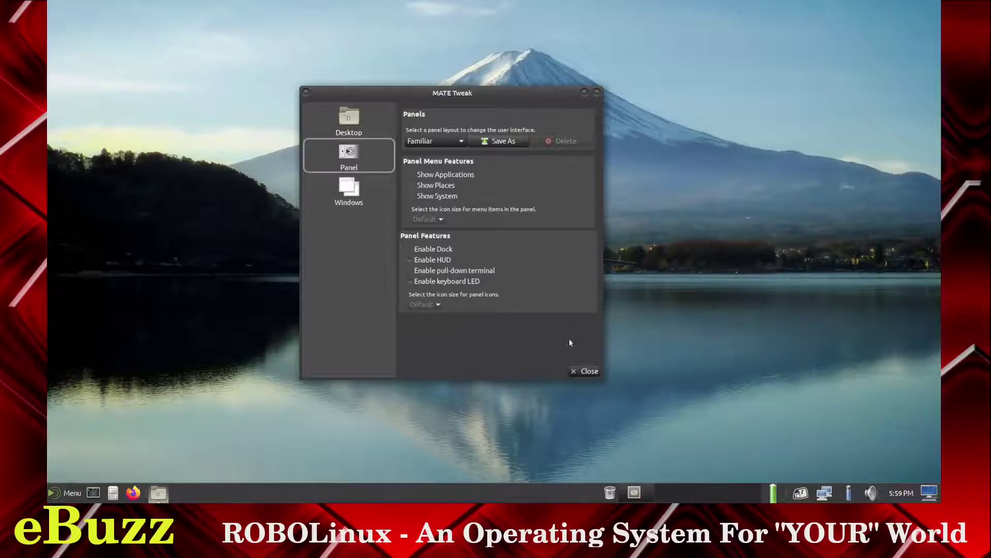
{"action": "left_click", "coordinate": [585, 371]}
Reopen the menu and scroll through the Preferences applications.
{"action": "left_click", "coordinate": [56, 495]}
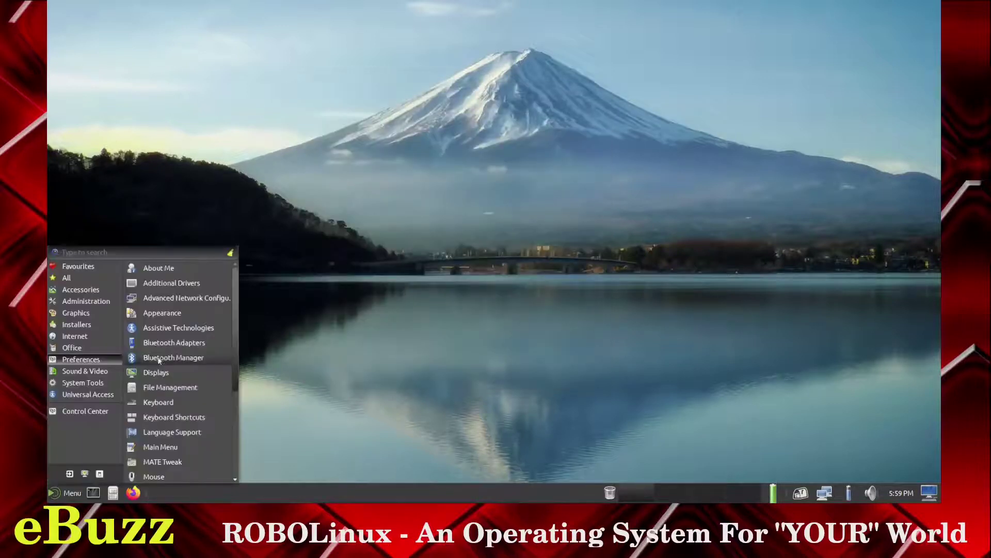
{"action": "scroll", "coordinate": [159, 361], "scroll_direction": "down", "scroll_amount": 2}
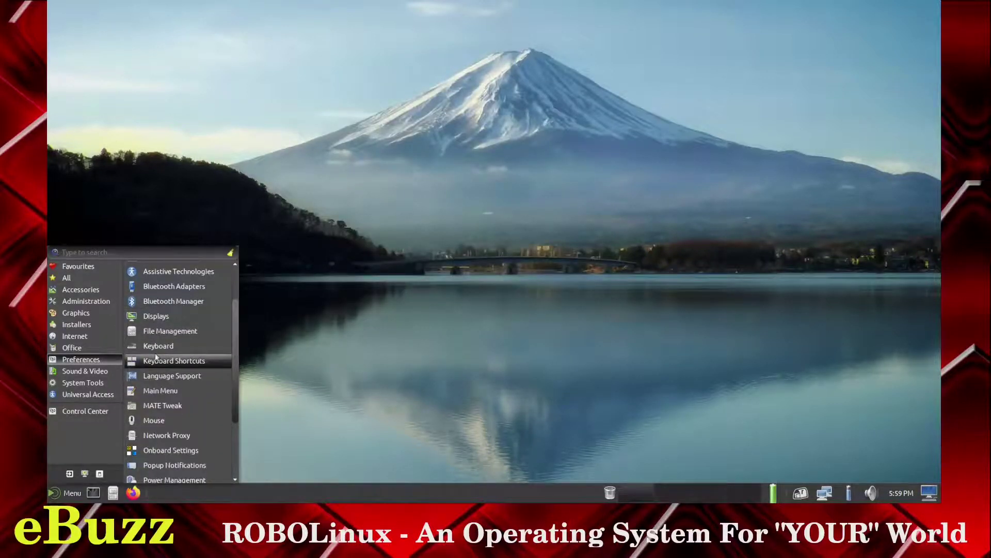
{"action": "scroll", "coordinate": [156, 356], "scroll_direction": "down", "scroll_amount": 2}
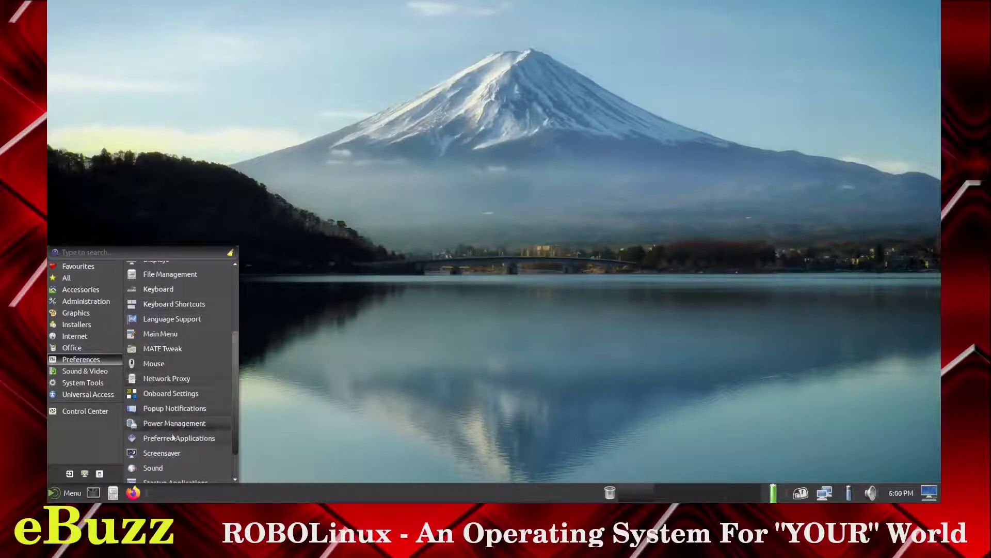
{"action": "scroll", "coordinate": [235, 453], "scroll_direction": "down", "scroll_amount": 1}
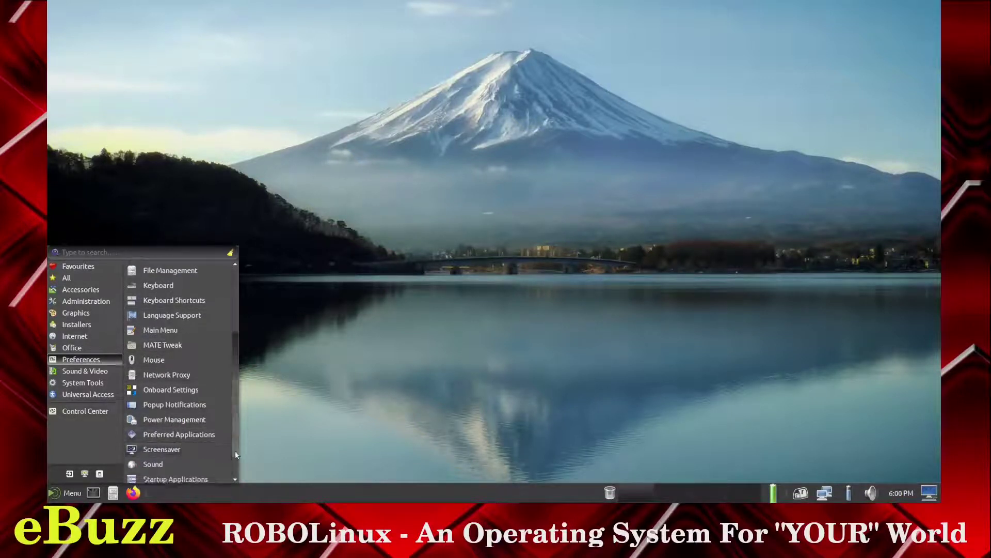
{"action": "scroll", "coordinate": [236, 457], "scroll_direction": "down", "scroll_amount": 1}
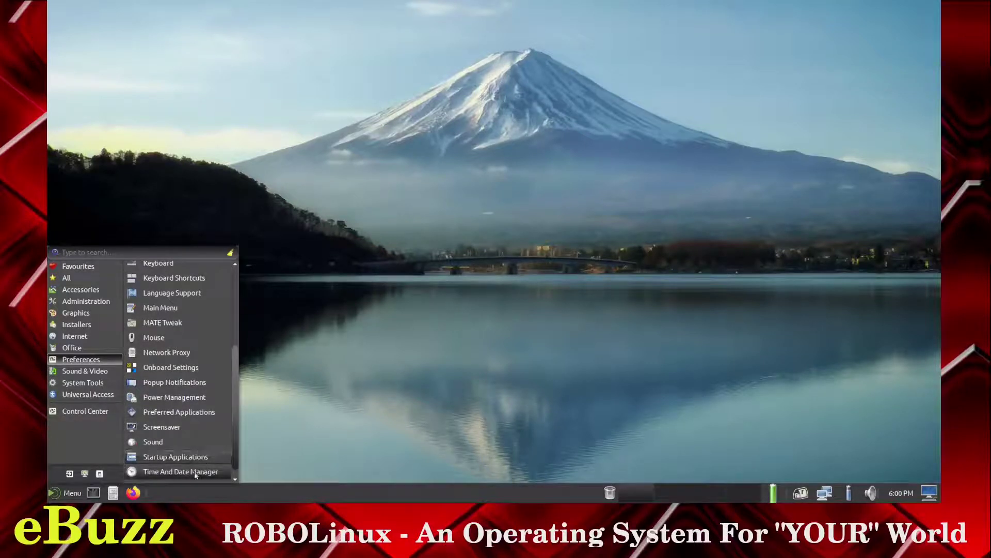
Show the Sound & Video, System Tools and Universal Access application lists.
{"action": "left_click", "coordinate": [94, 372]}
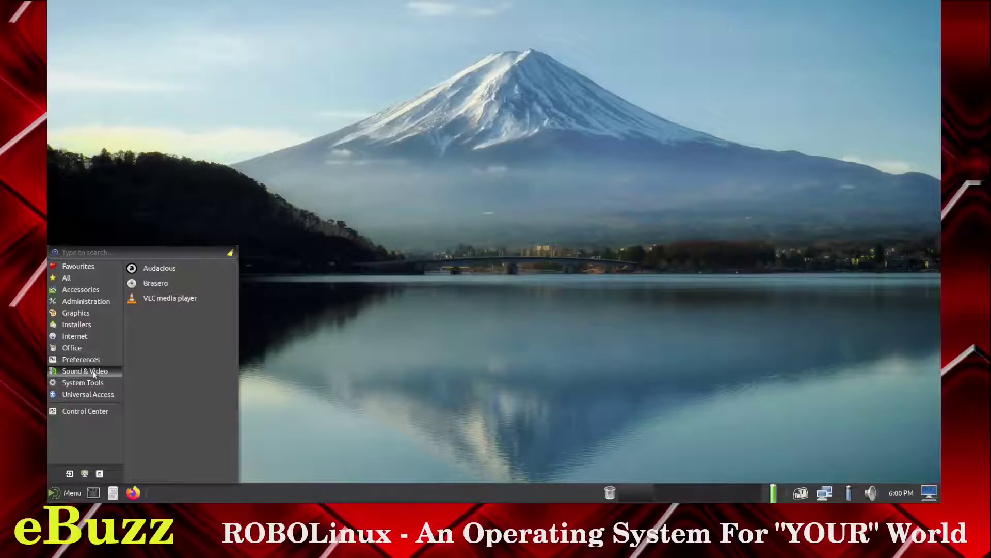
{"action": "left_click", "coordinate": [93, 382]}
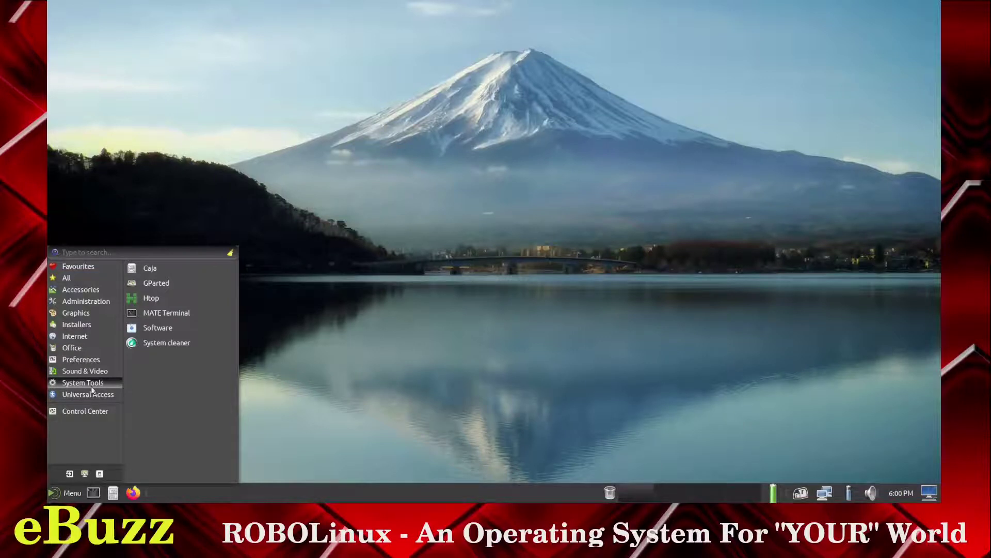
{"action": "left_click", "coordinate": [93, 395]}
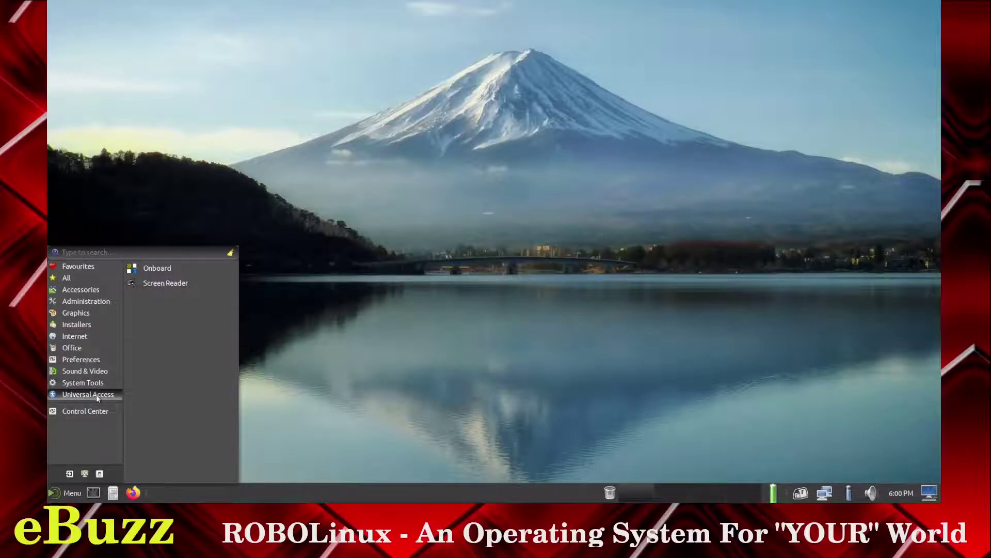
Launch the Control Center and open Appearance under Look and Feel.
{"action": "left_click", "coordinate": [85, 411]}
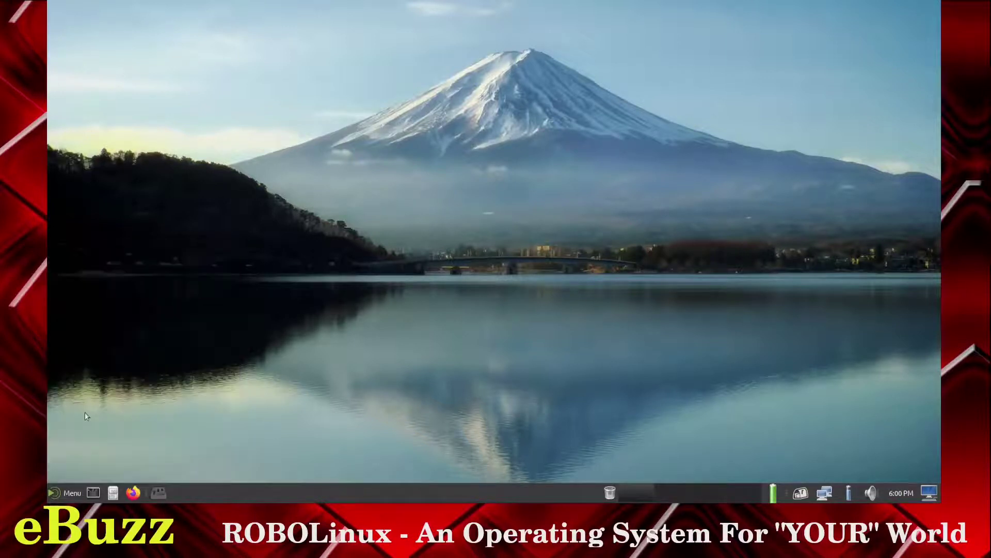
{"action": "left_click_drag", "start_coordinate": [574, 108], "coordinate": [513, 40]}
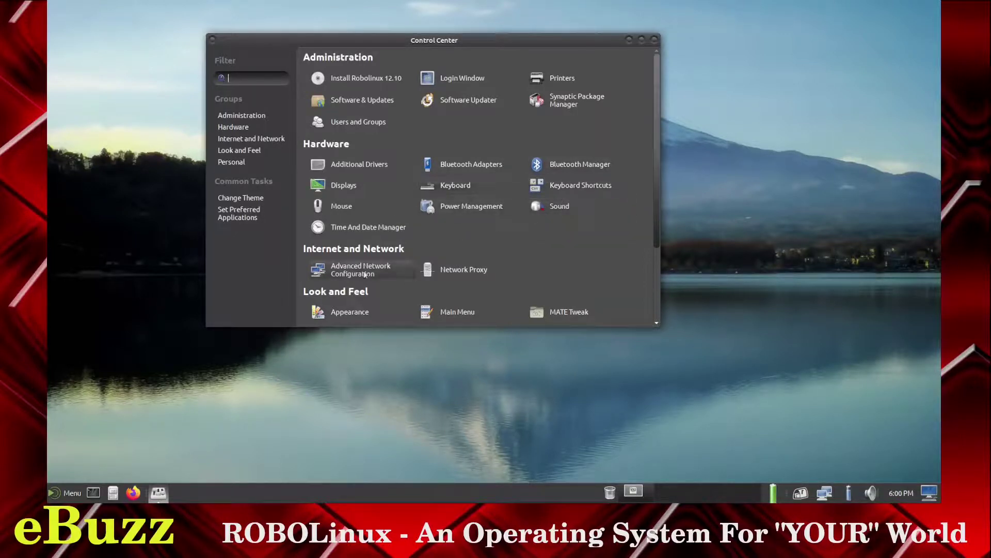
{"action": "left_click_drag", "start_coordinate": [655, 239], "coordinate": [650, 318]}
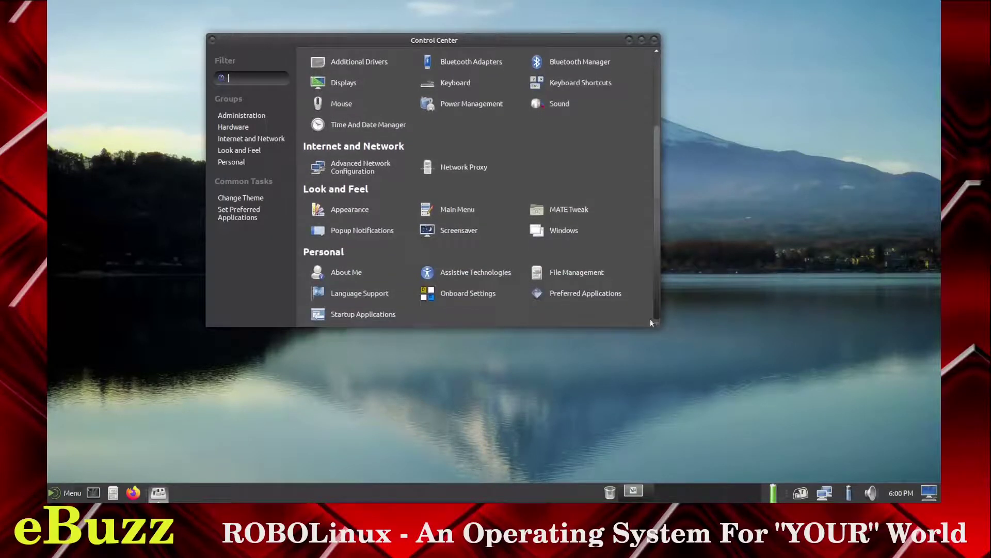
{"action": "left_click", "coordinate": [341, 210]}
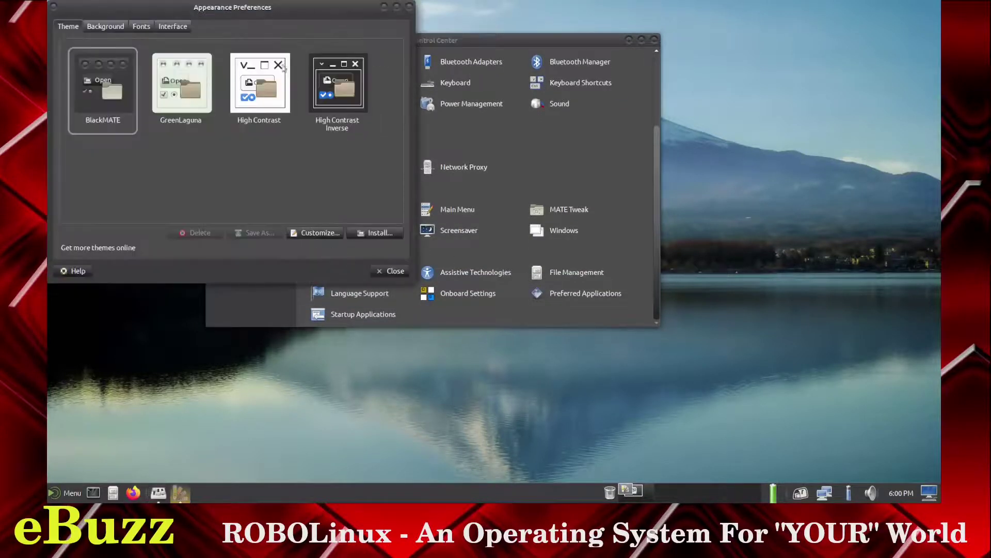
Pick the rocky tropical coast wallpaper, view the Fonts and Interface settings, and close Appearance Preferences.
{"action": "left_click", "coordinate": [101, 27]}
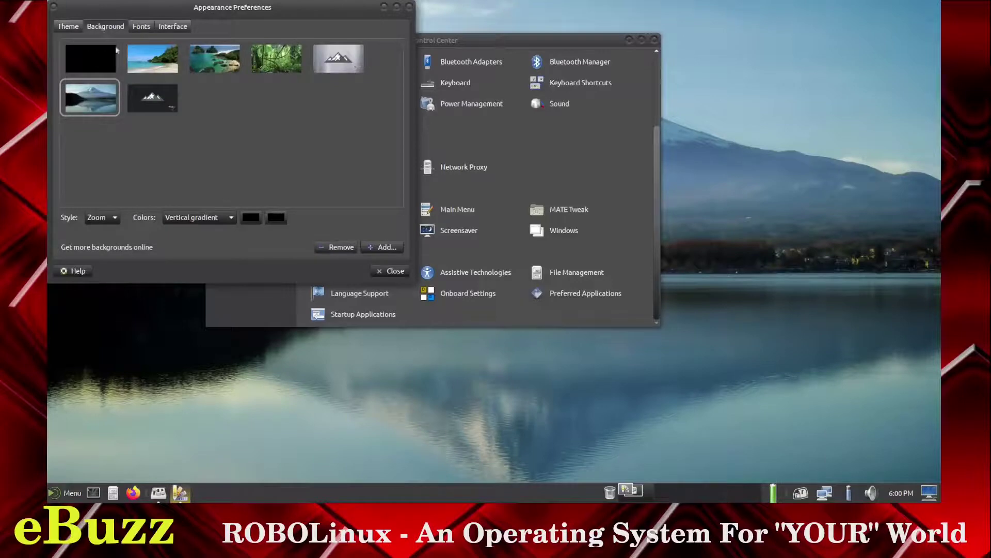
{"action": "left_click", "coordinate": [221, 58]}
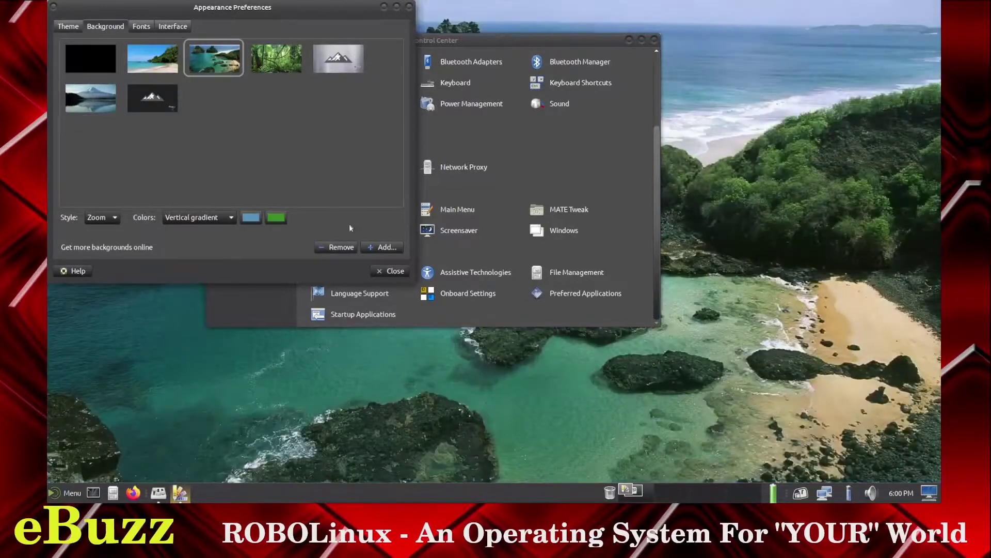
{"action": "left_click", "coordinate": [141, 27]}
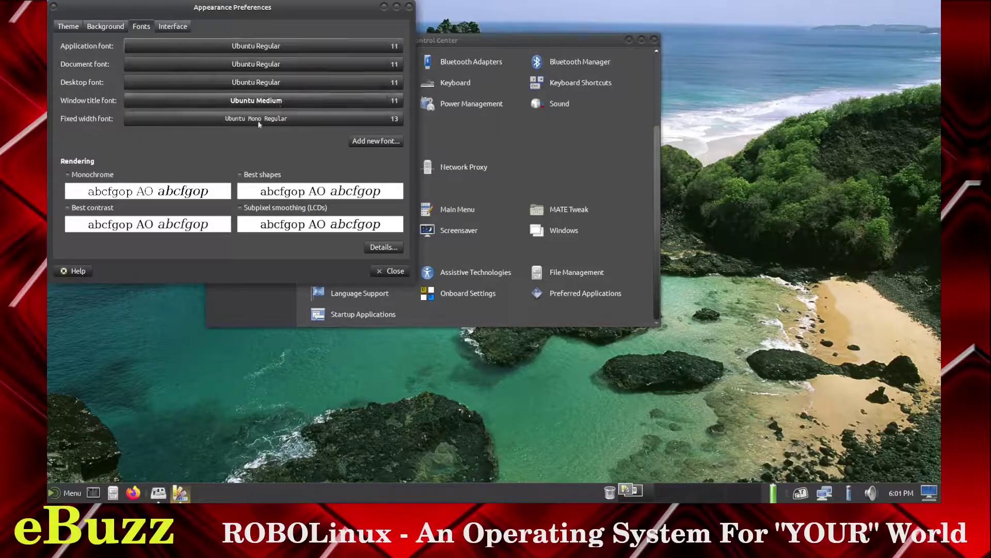
{"action": "left_click", "coordinate": [176, 27]}
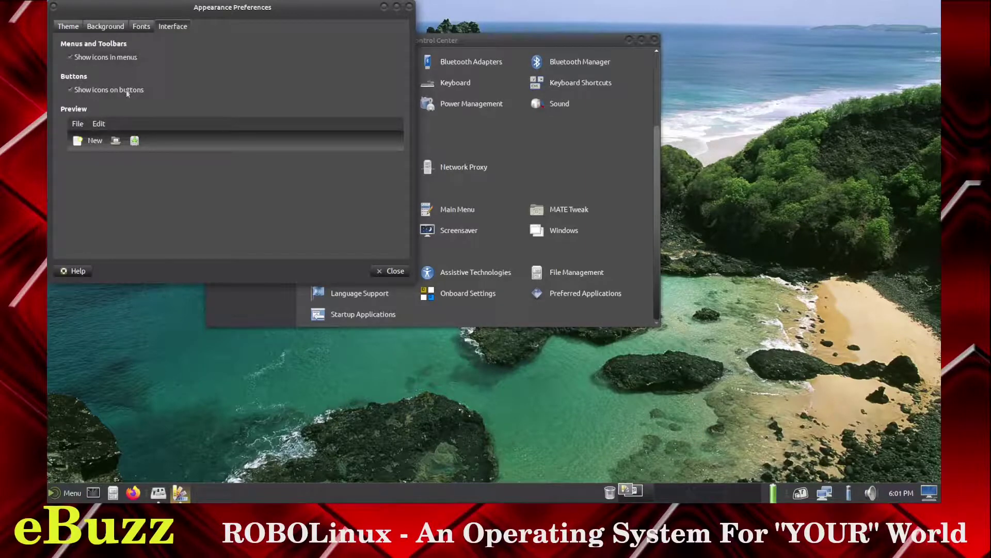
{"action": "left_click", "coordinate": [378, 271]}
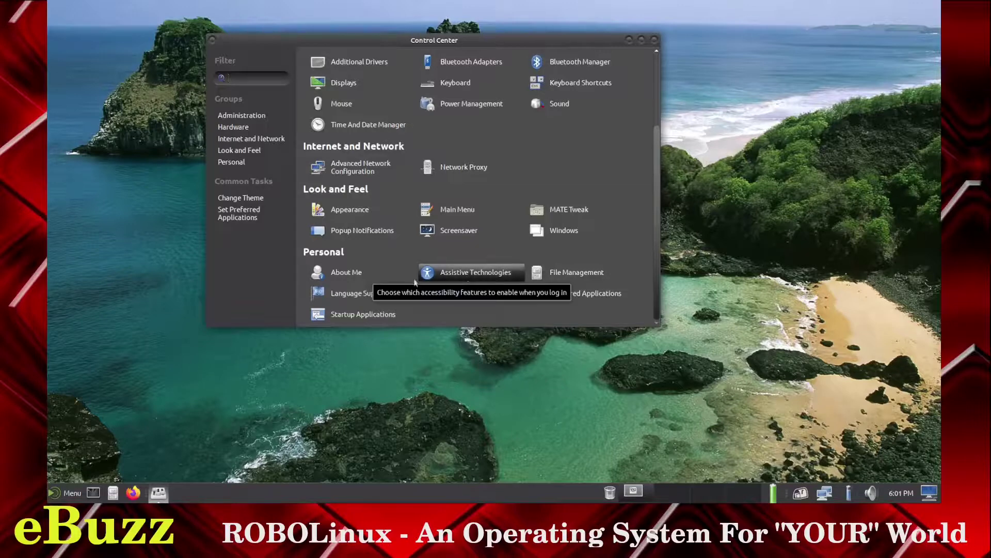
View the About Me account details, then close that dialog and the Control Center.
{"action": "left_click", "coordinate": [339, 272]}
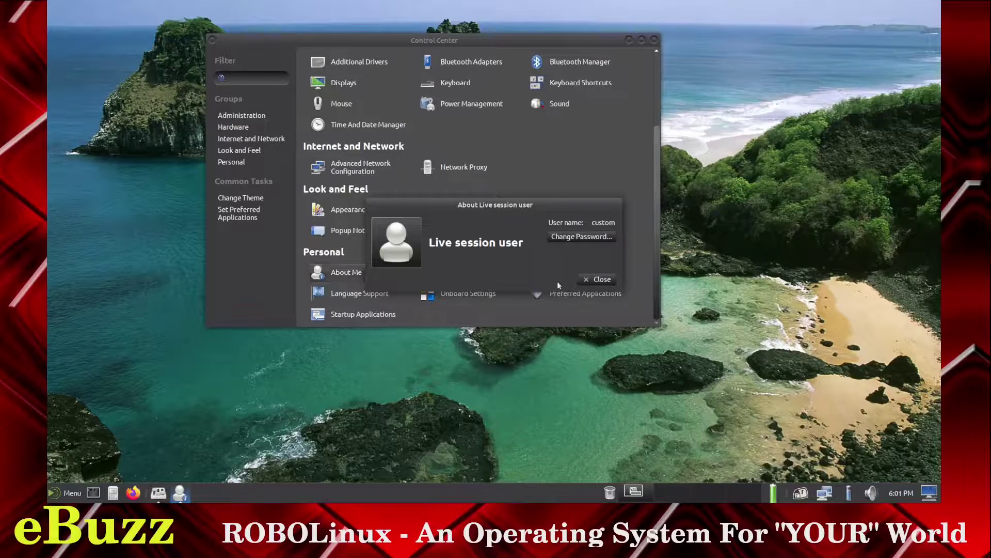
{"action": "left_click", "coordinate": [586, 279]}
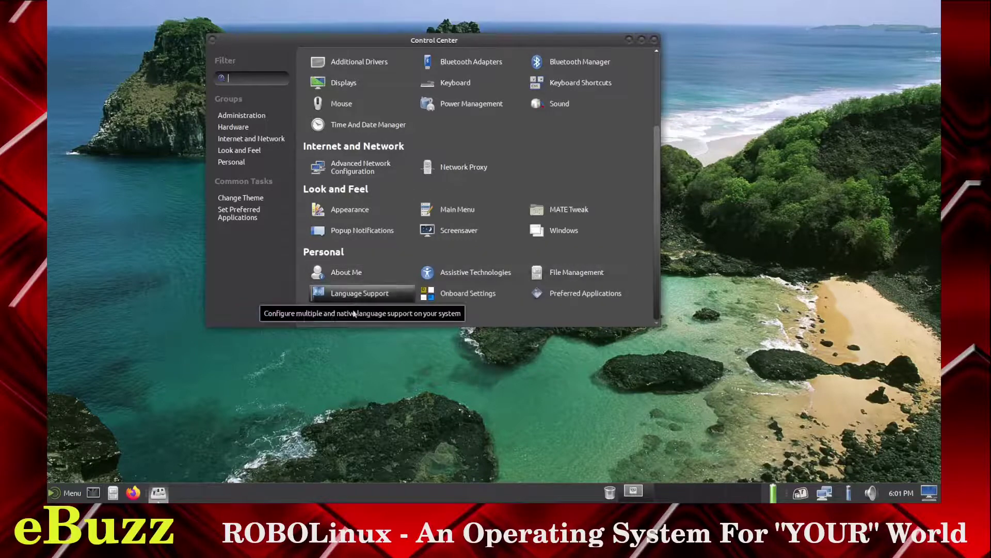
{"action": "left_click", "coordinate": [654, 39]}
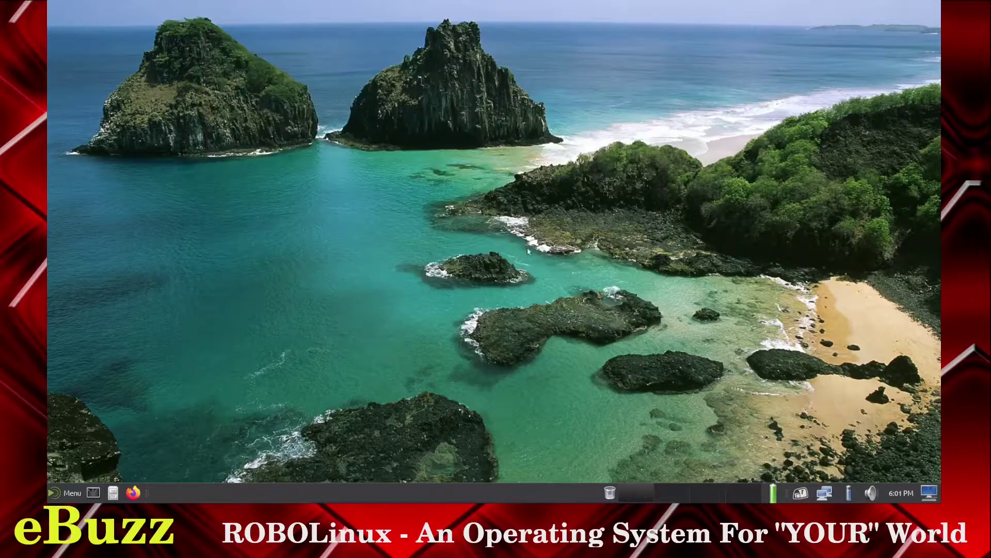
Open the bottom panel's Properties and shrink its size toward 32 pixels.
{"action": "right_click", "coordinate": [401, 492]}
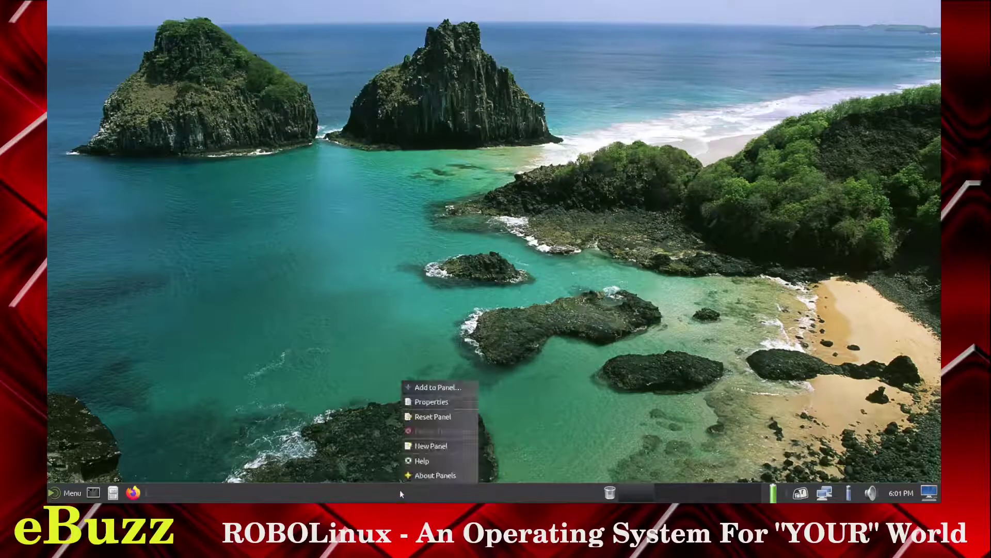
{"action": "left_click", "coordinate": [429, 401]}
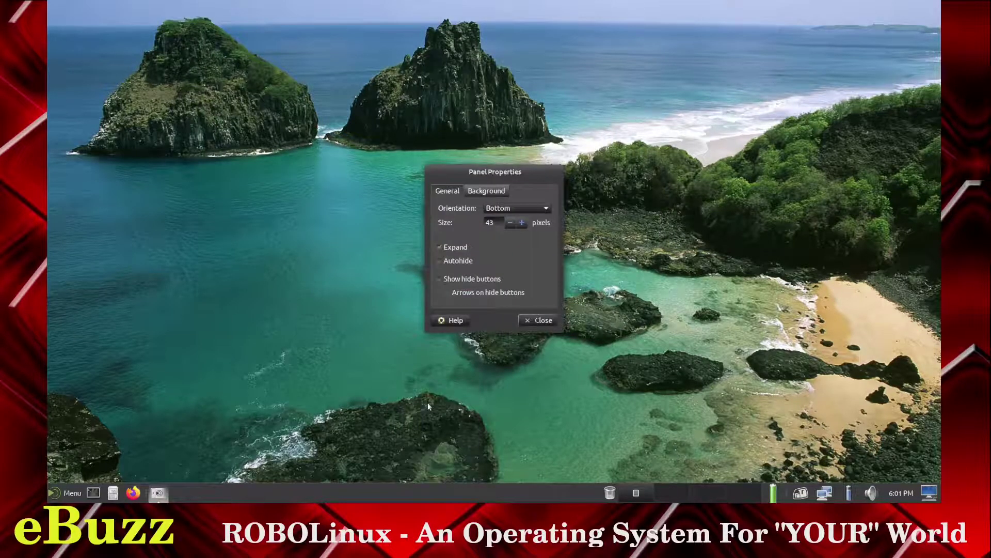
{"action": "left_click", "coordinate": [510, 223]}
{"action": "left_click", "coordinate": [509, 223]}
{"action": "left_click", "coordinate": [510, 222]}
{"action": "left_click", "coordinate": [510, 222]}
{"action": "left_click", "coordinate": [510, 223]}
{"action": "left_click", "coordinate": [510, 223]}
{"action": "left_click", "coordinate": [510, 222]}
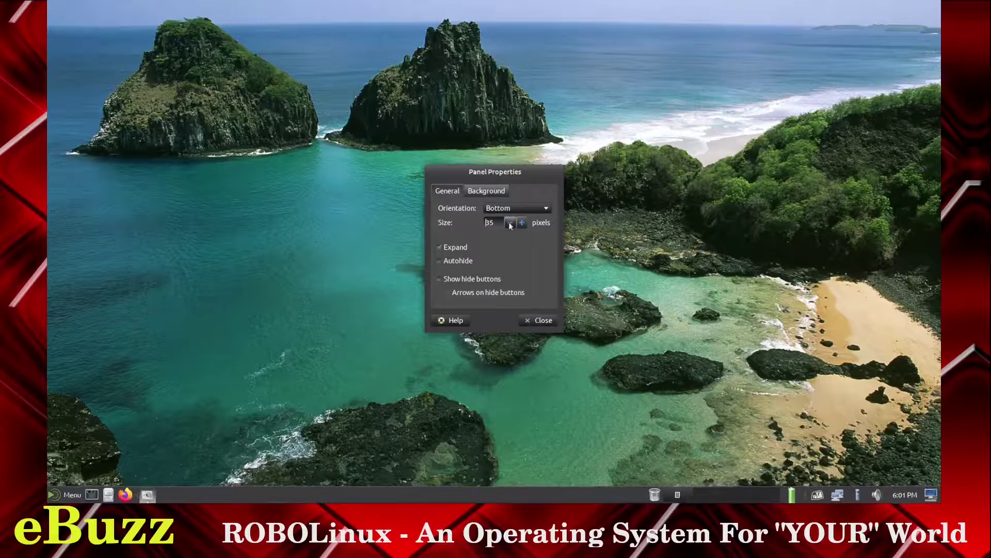
{"action": "left_click", "coordinate": [509, 222]}
{"action": "left_click", "coordinate": [509, 223]}
{"action": "left_click", "coordinate": [510, 223]}
{"action": "left_click", "coordinate": [510, 223]}
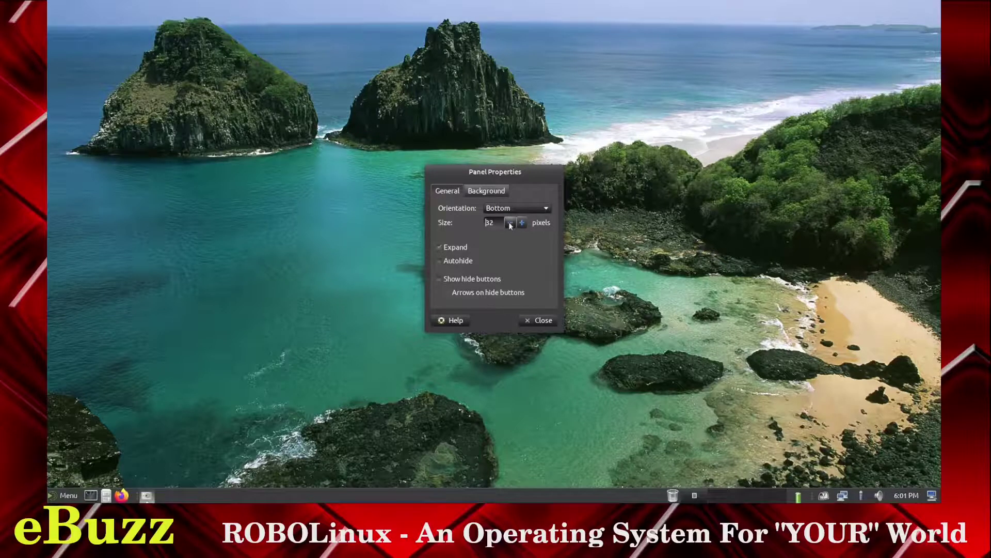
Toggle the Expand option, raise the panel size to 41 pixels, and test the main menu.
{"action": "left_click", "coordinate": [440, 247]}
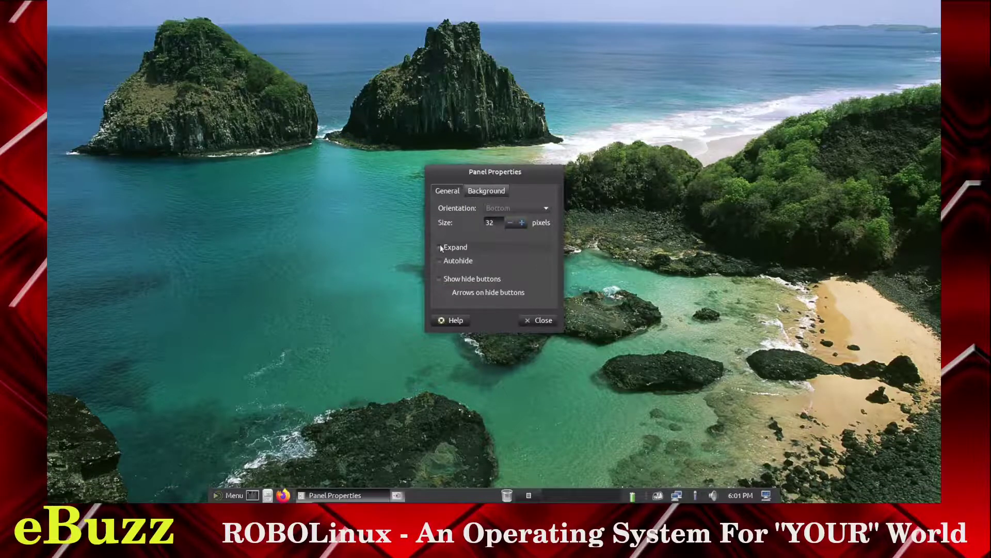
{"action": "left_click", "coordinate": [440, 248]}
{"action": "left_click", "coordinate": [441, 248]}
{"action": "left_click", "coordinate": [522, 222]}
{"action": "left_click", "coordinate": [521, 223]}
{"action": "left_click", "coordinate": [521, 222]}
{"action": "left_click", "coordinate": [521, 223]}
{"action": "left_click", "coordinate": [522, 222]}
{"action": "left_click", "coordinate": [521, 223]}
{"action": "left_click", "coordinate": [522, 222]}
{"action": "left_click", "coordinate": [521, 222]}
{"action": "left_click", "coordinate": [522, 223]}
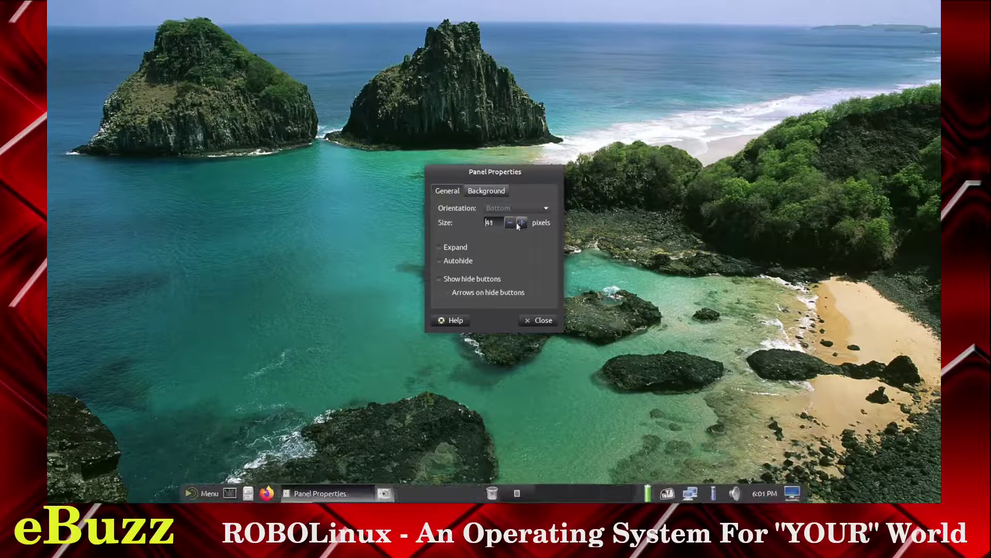
{"action": "left_click", "coordinate": [192, 494]}
{"action": "left_click", "coordinate": [195, 493]}
Re-expand the panel to full width, turn Autohide on, and close Panel Properties.
{"action": "left_click", "coordinate": [440, 247]}
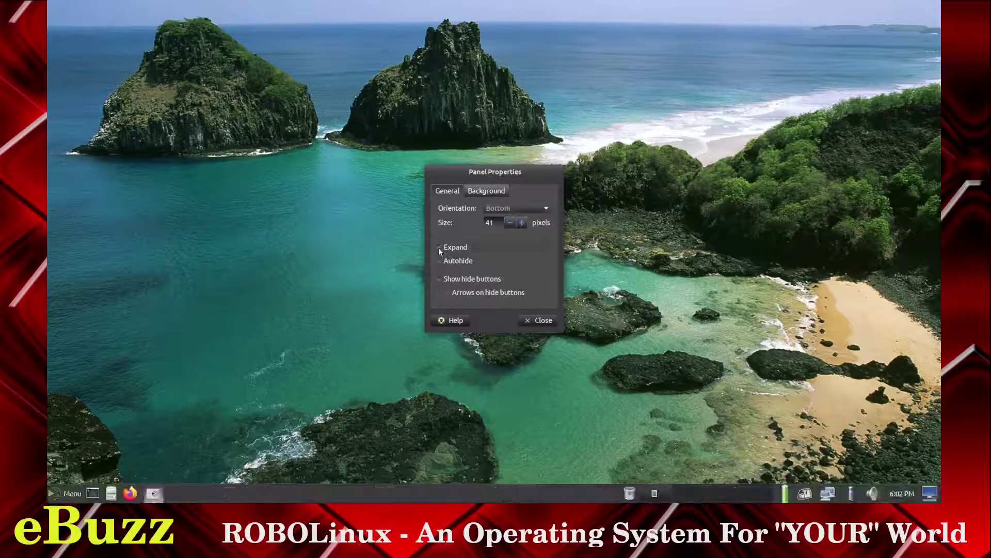
{"action": "left_click", "coordinate": [440, 262]}
{"action": "left_click", "coordinate": [544, 320]}
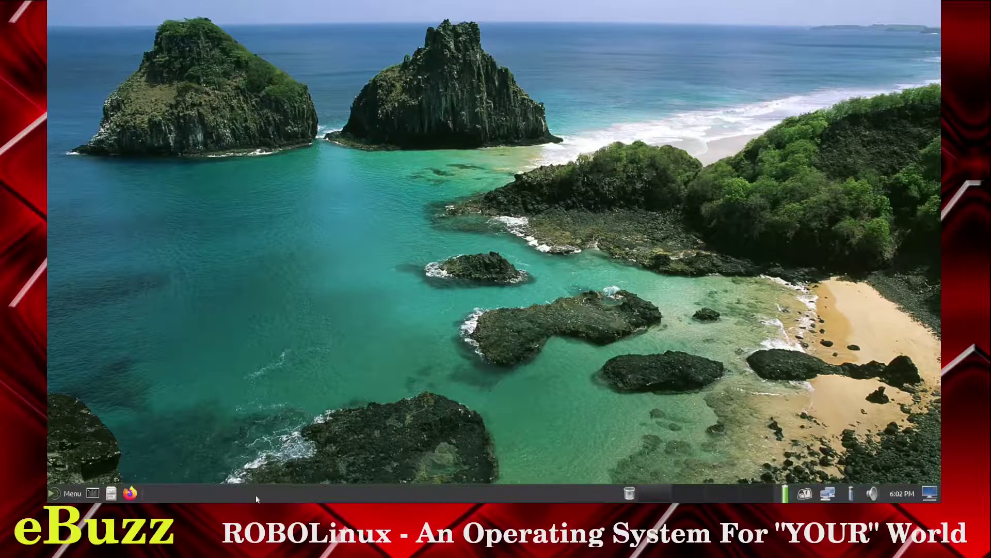
In Panel Properties again, switch Autohide off, view the Background tab, and close.
{"action": "right_click", "coordinate": [256, 495]}
{"action": "left_click", "coordinate": [289, 415]}
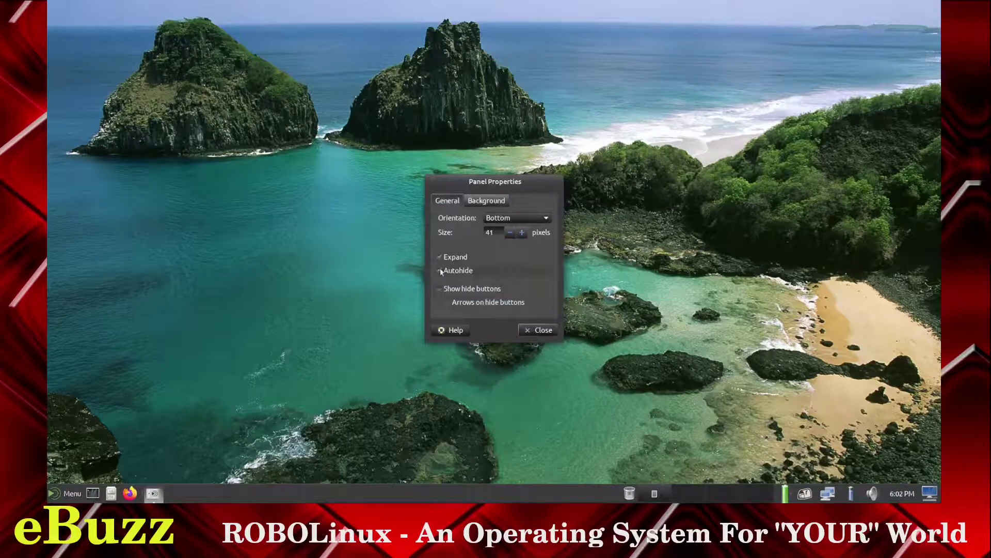
{"action": "left_click", "coordinate": [441, 271]}
{"action": "left_click", "coordinate": [493, 204]}
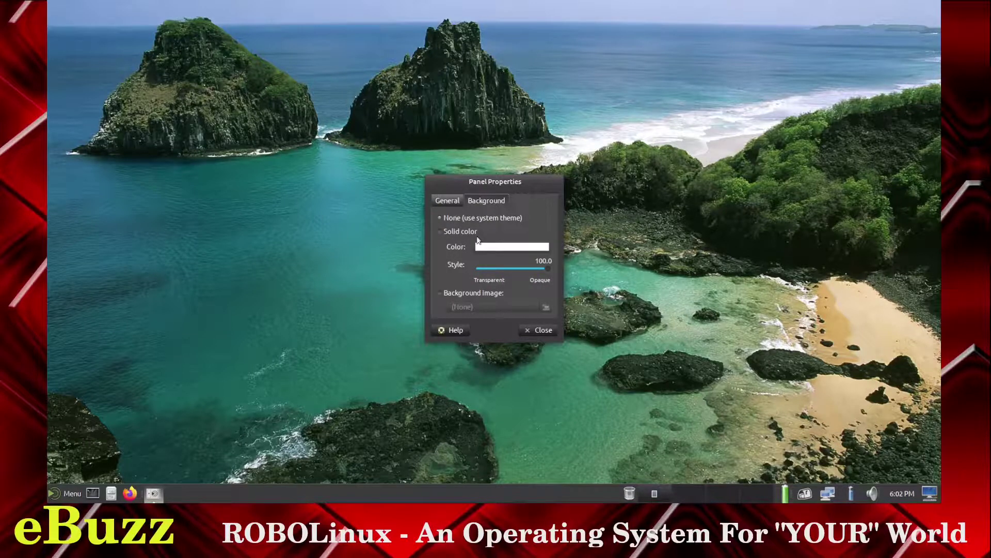
{"action": "left_click", "coordinate": [533, 333]}
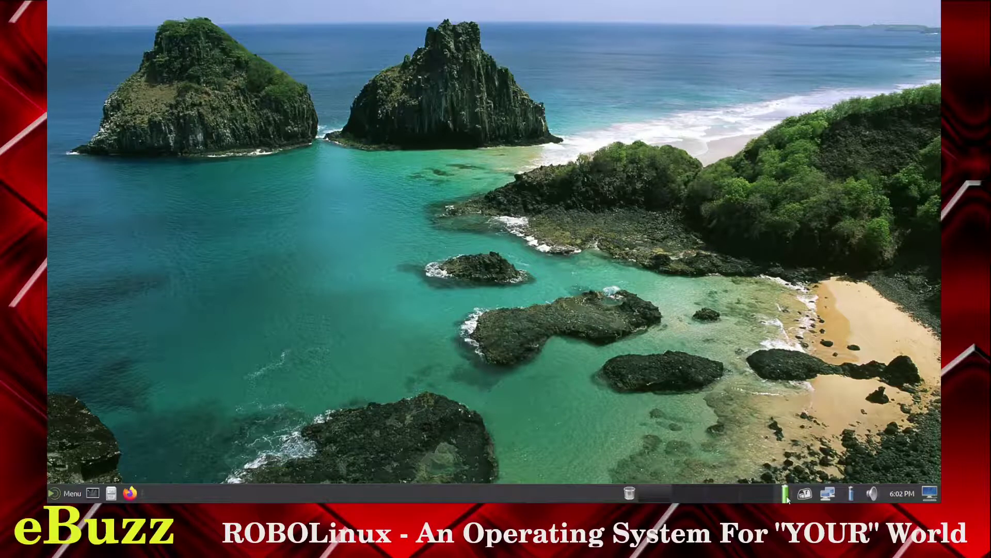
Check the panel's volume controls and calendar, then launch a MATE Terminal window.
{"action": "mouse_move", "coordinate": [788, 499]}
{"action": "left_click", "coordinate": [872, 493]}
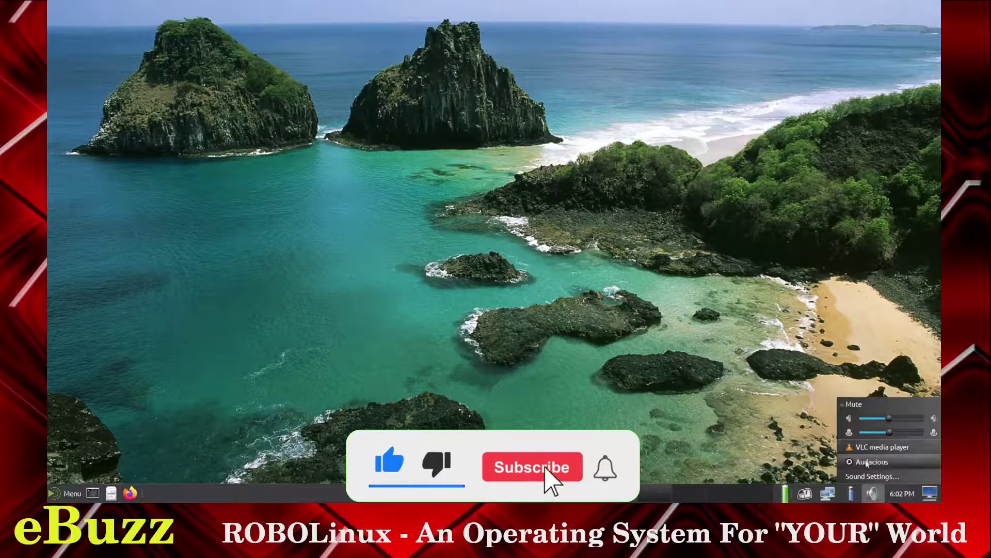
{"action": "left_click", "coordinate": [902, 493]}
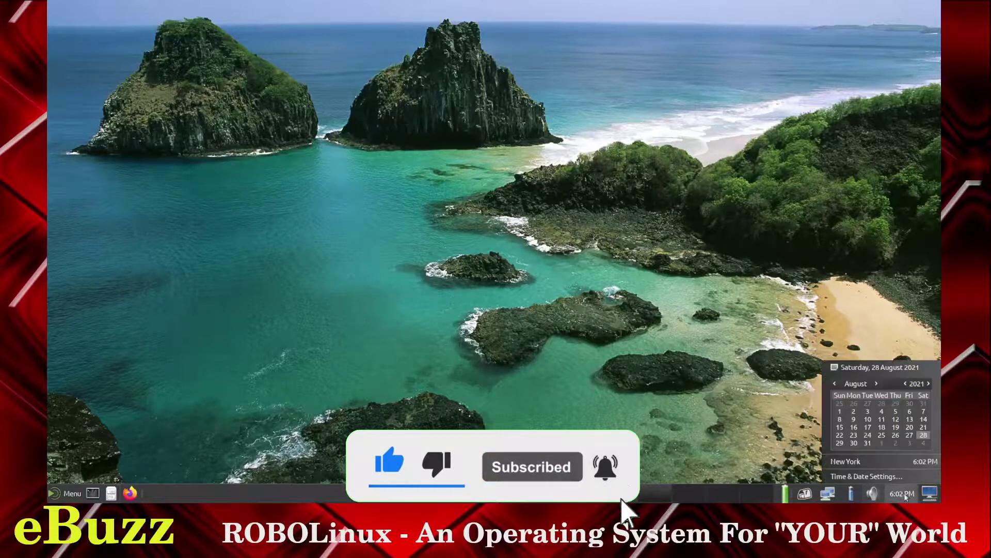
{"action": "left_click", "coordinate": [420, 323]}
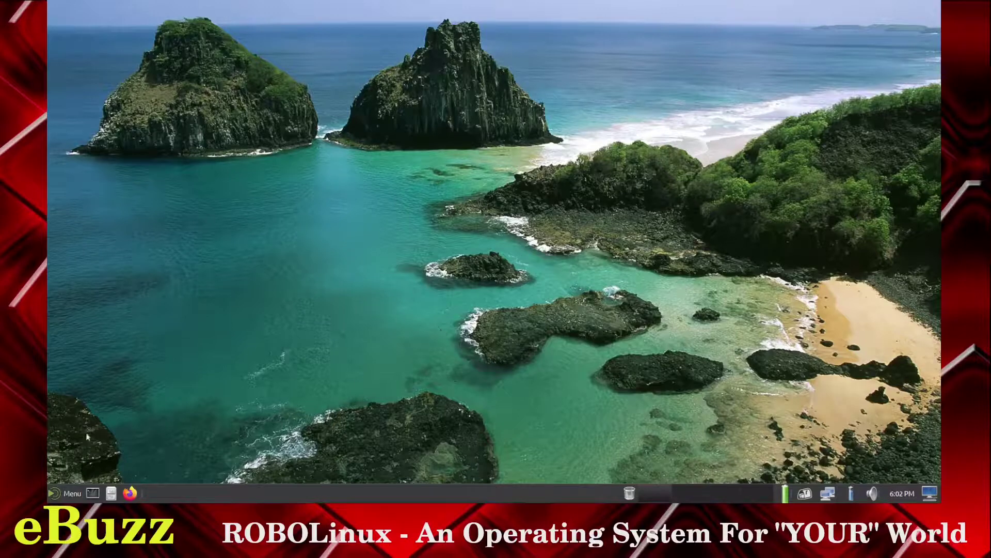
{"action": "left_click", "coordinate": [92, 493]}
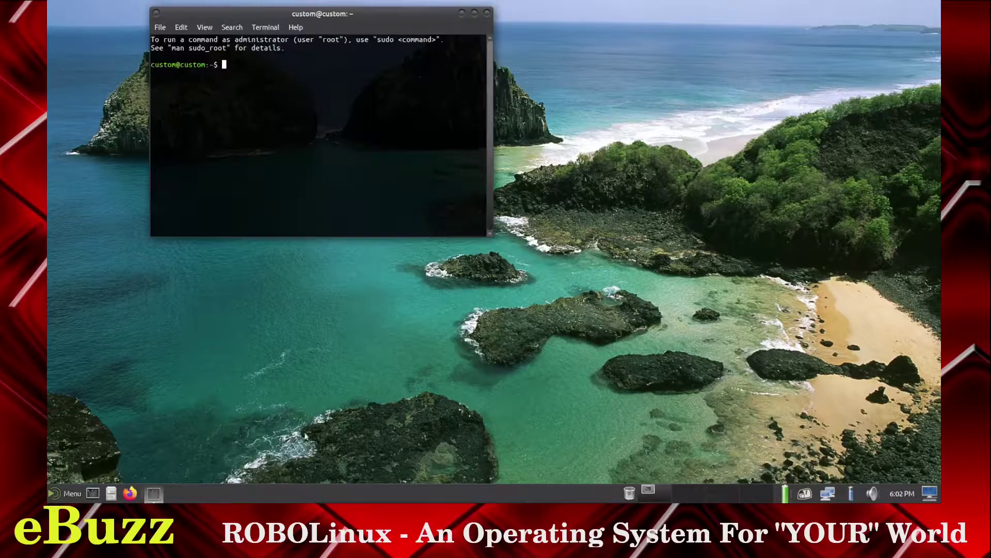
Run htop in the terminal and drag the window toward the screen centre.
{"action": "type", "text": "htop"}
{"action": "key", "text": "Return"}
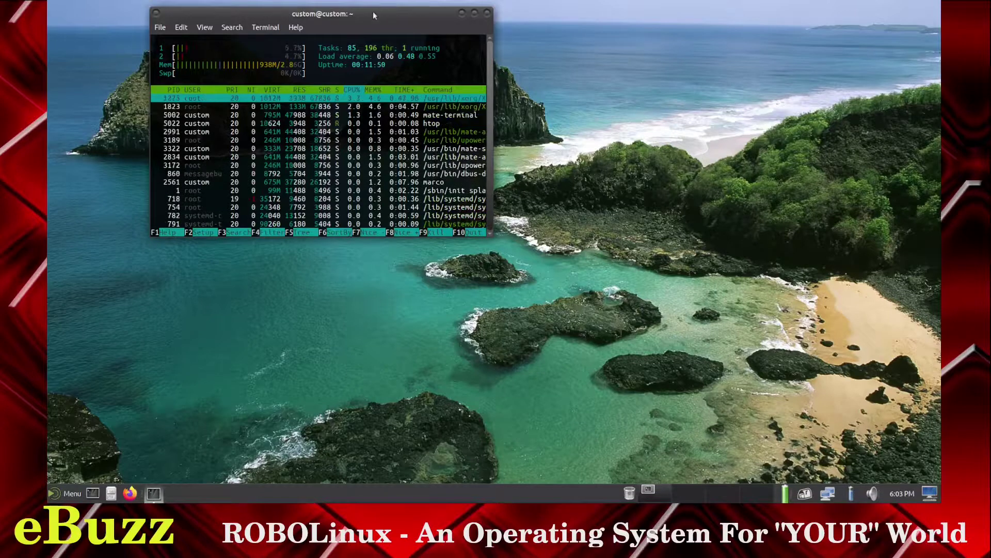
{"action": "left_click_drag", "start_coordinate": [374, 15], "coordinate": [505, 127]}
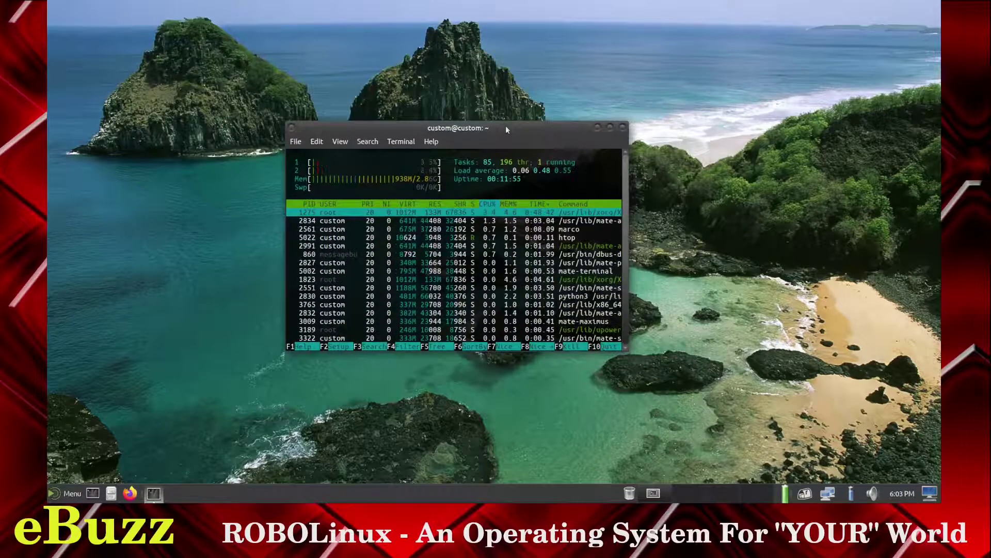